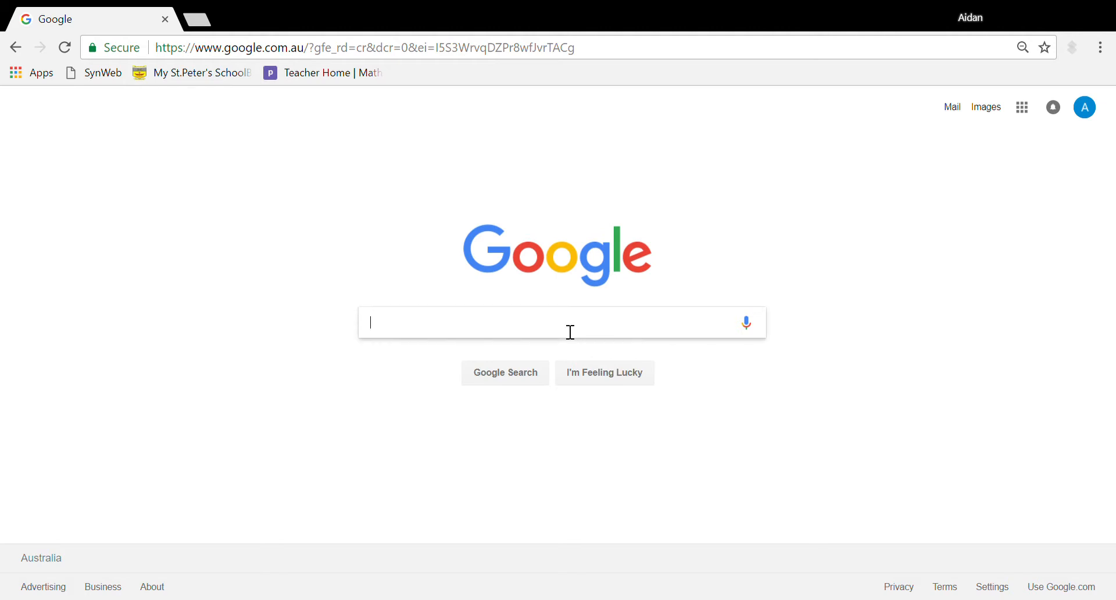
Step: Search the web for "anchor" and open the anchor.fm podcast site from the results
text(hor)
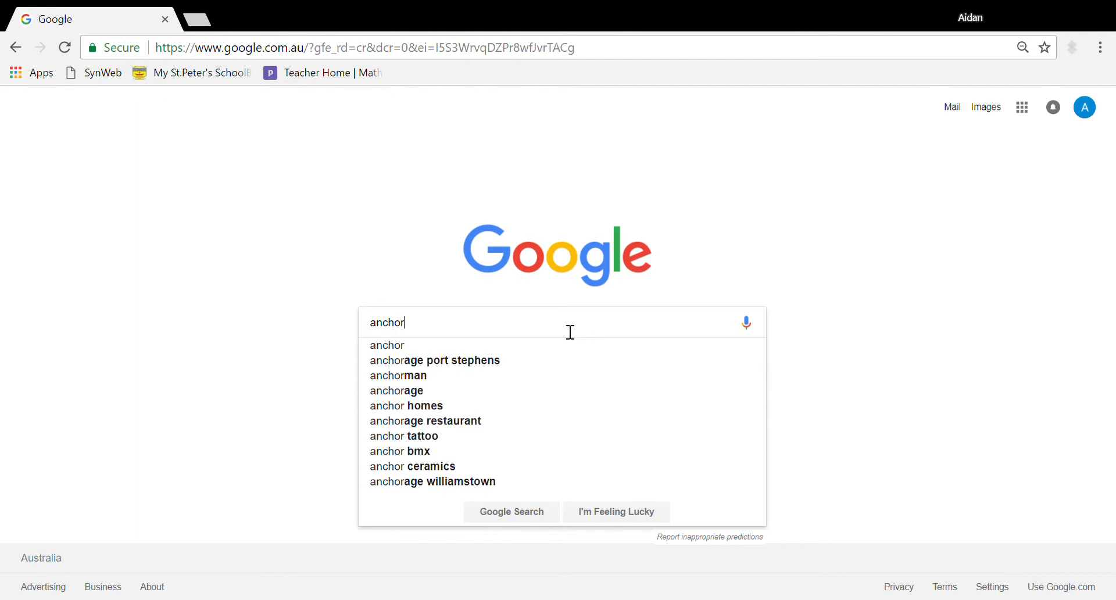
key(Return)
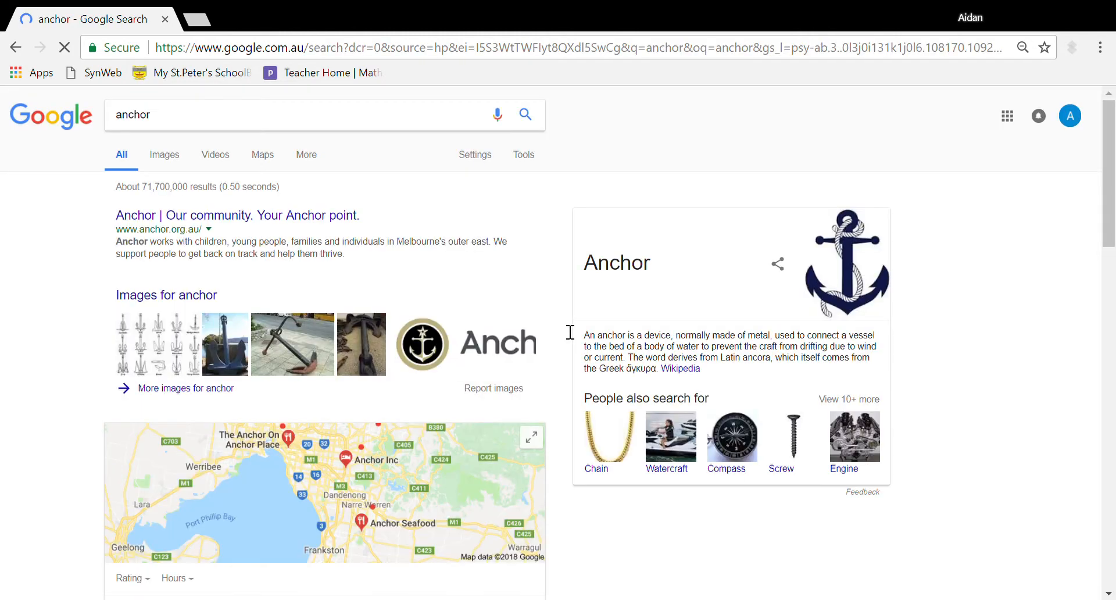
scroll(571, 332, down, 8)
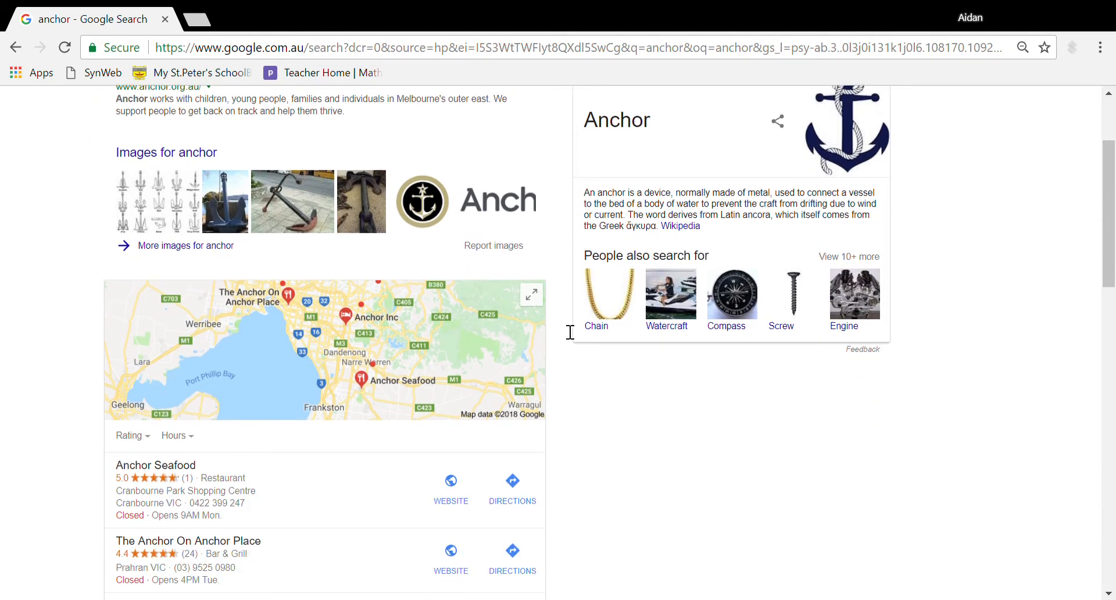
scroll(570, 332, down, 3)
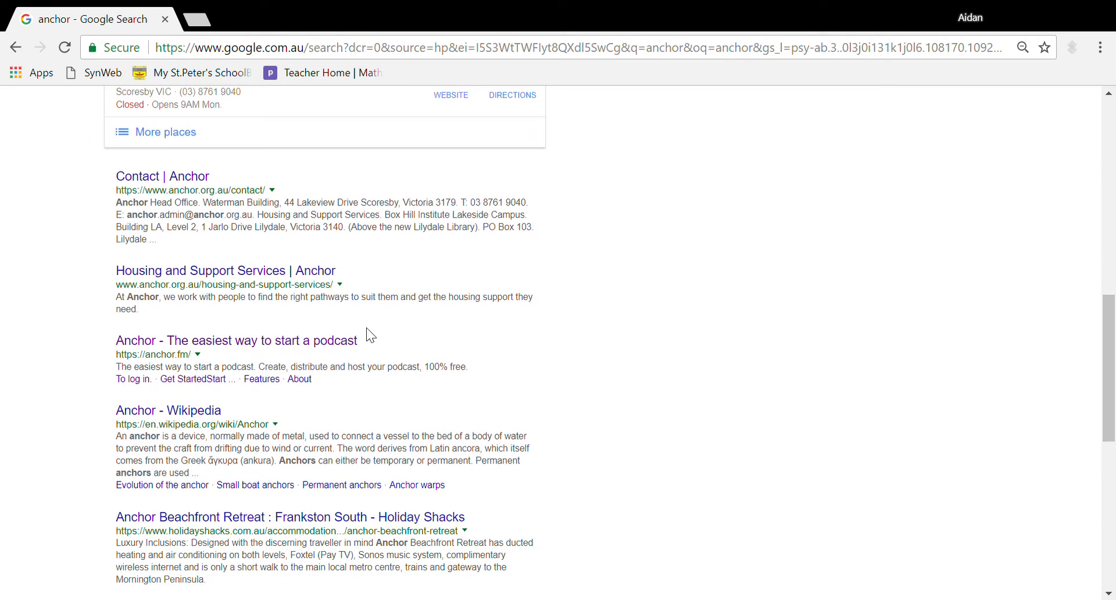
click(323, 343)
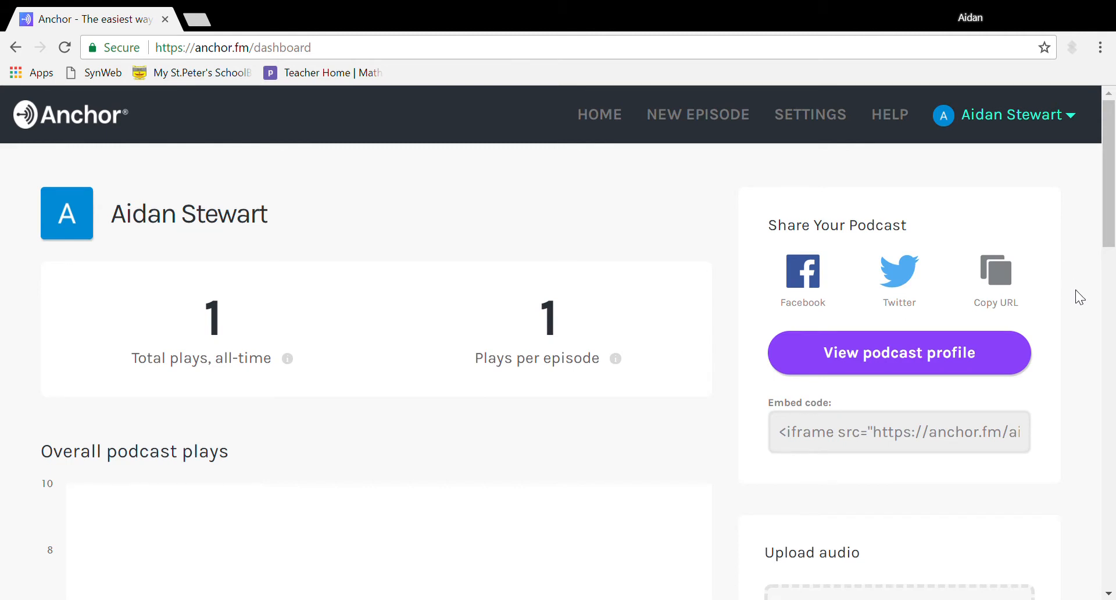
click(1081, 119)
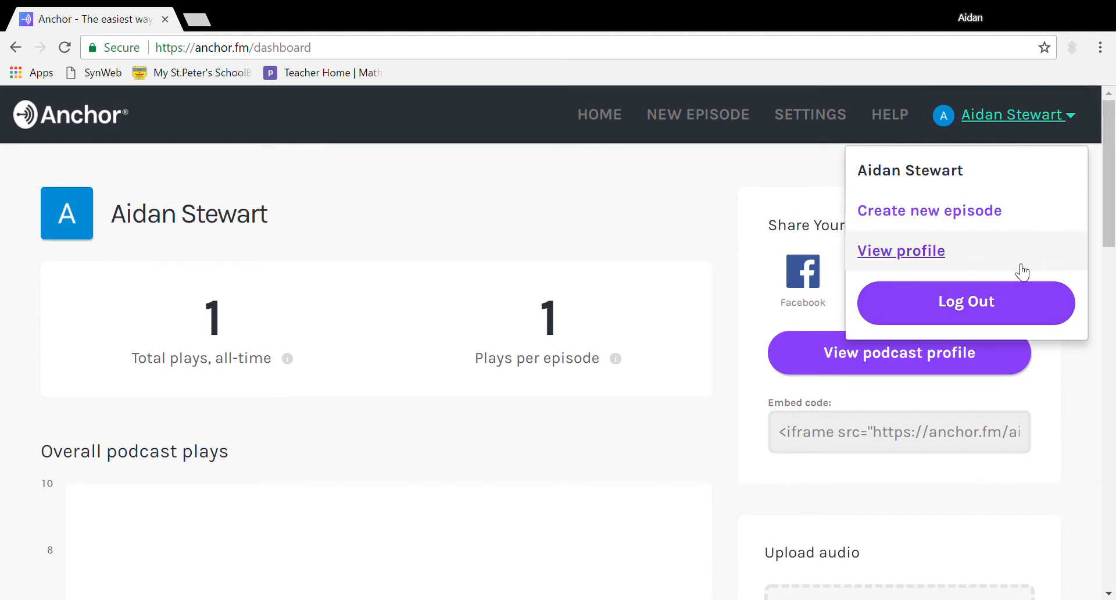
click(1080, 412)
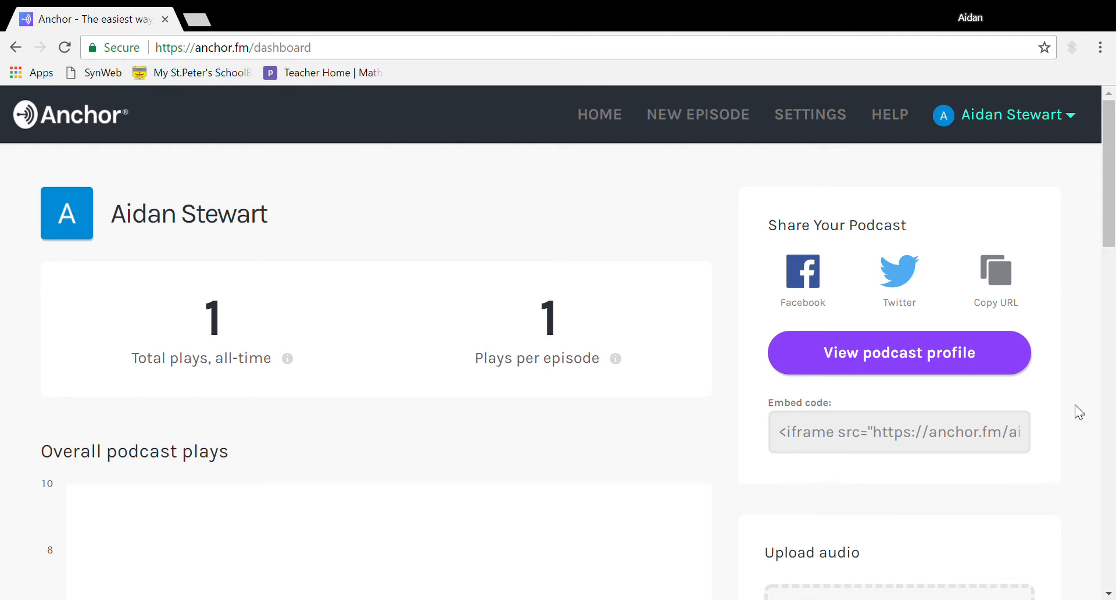
scroll(1080, 411, down, 4)
scroll(1080, 412, up, 4)
Step: Start creating a new podcast episode and look over the available audio tools
click(699, 116)
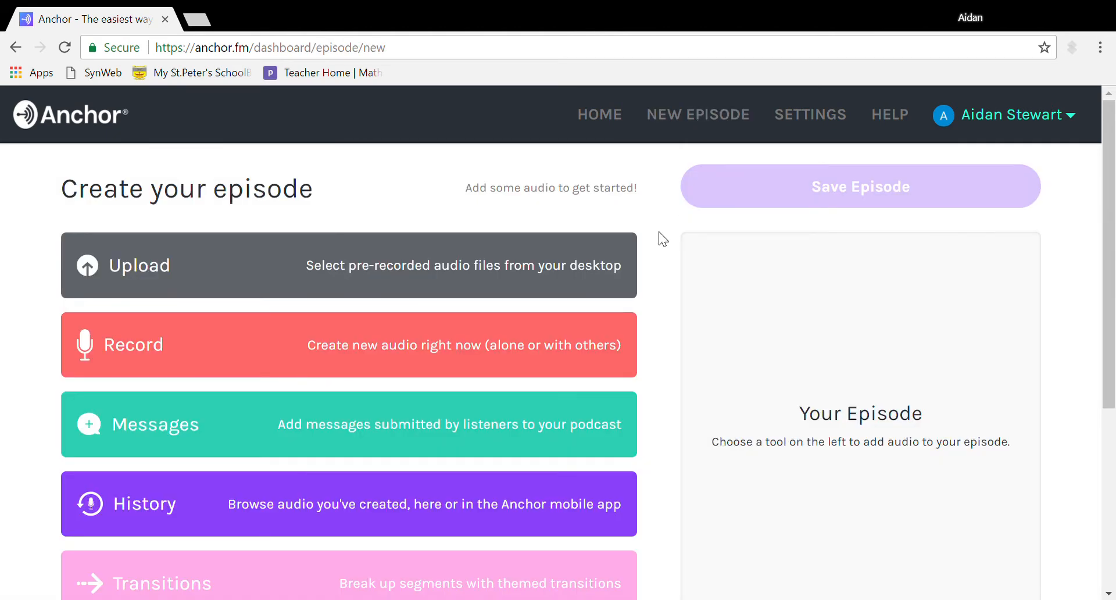
scroll(659, 231, down, 1)
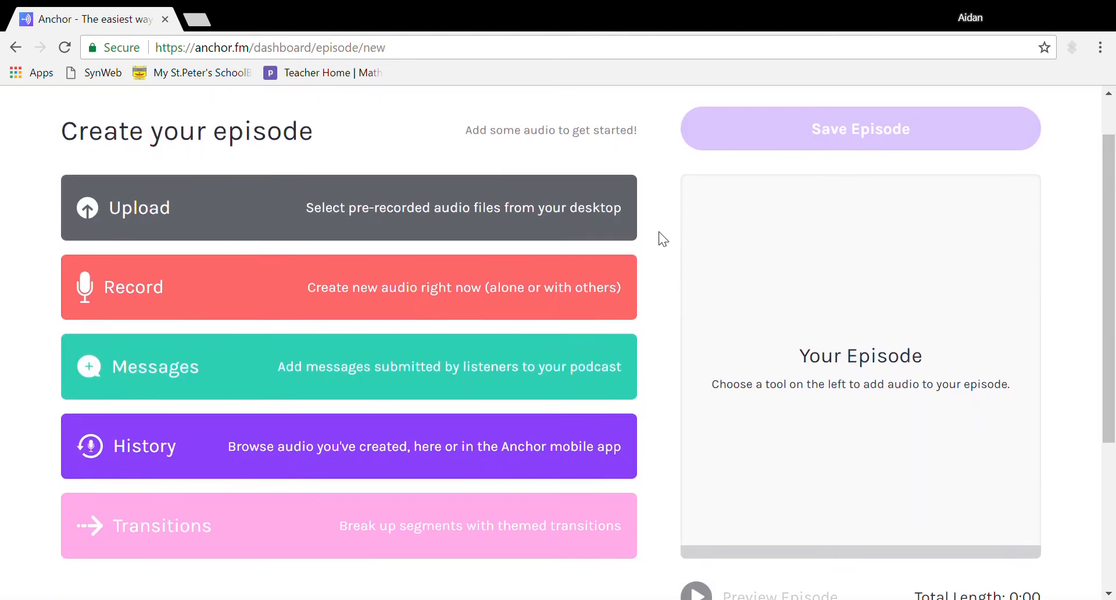
scroll(658, 231, up, 1)
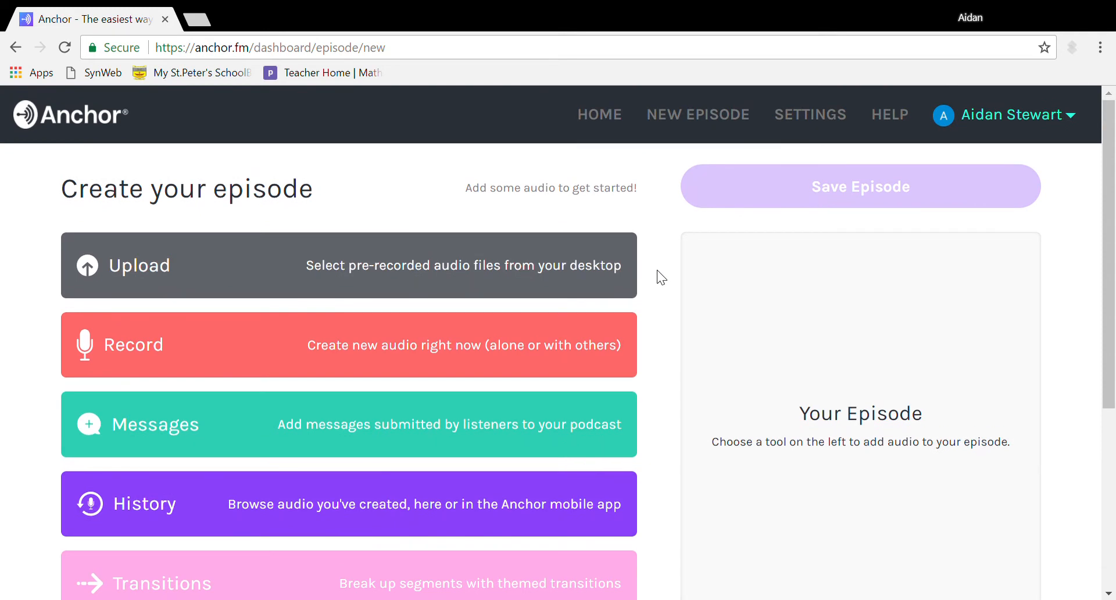
scroll(657, 270, down, 1)
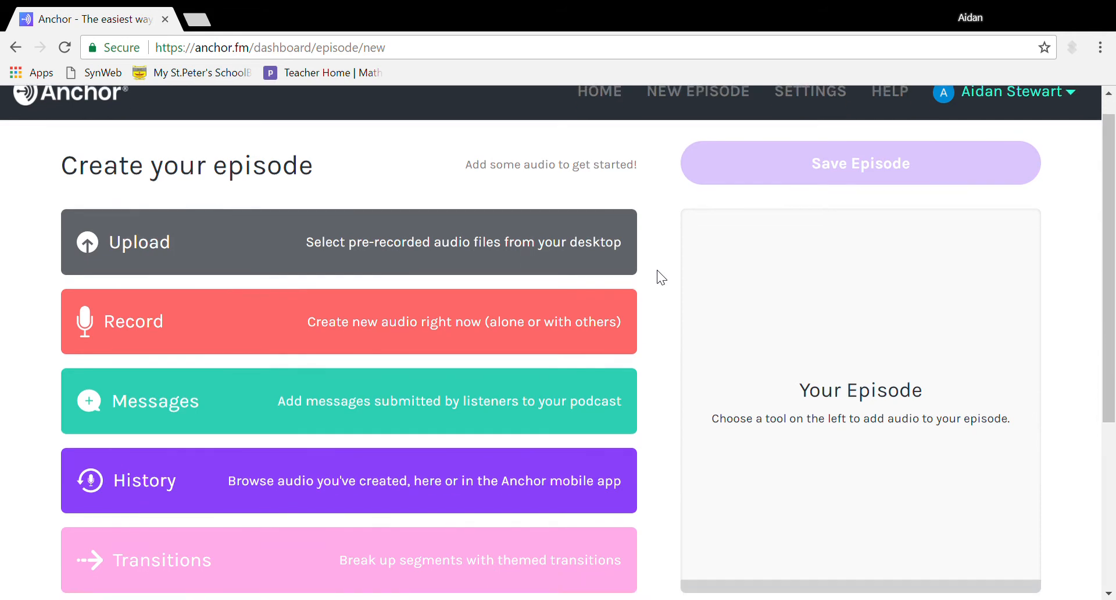
scroll(657, 270, up, 1)
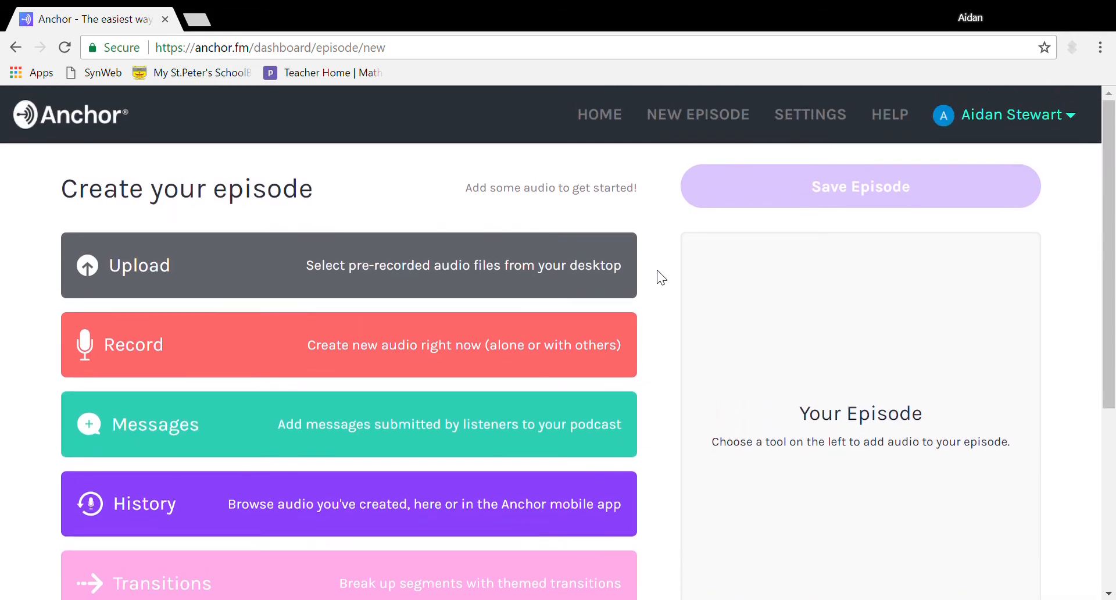
scroll(657, 277, down, 1)
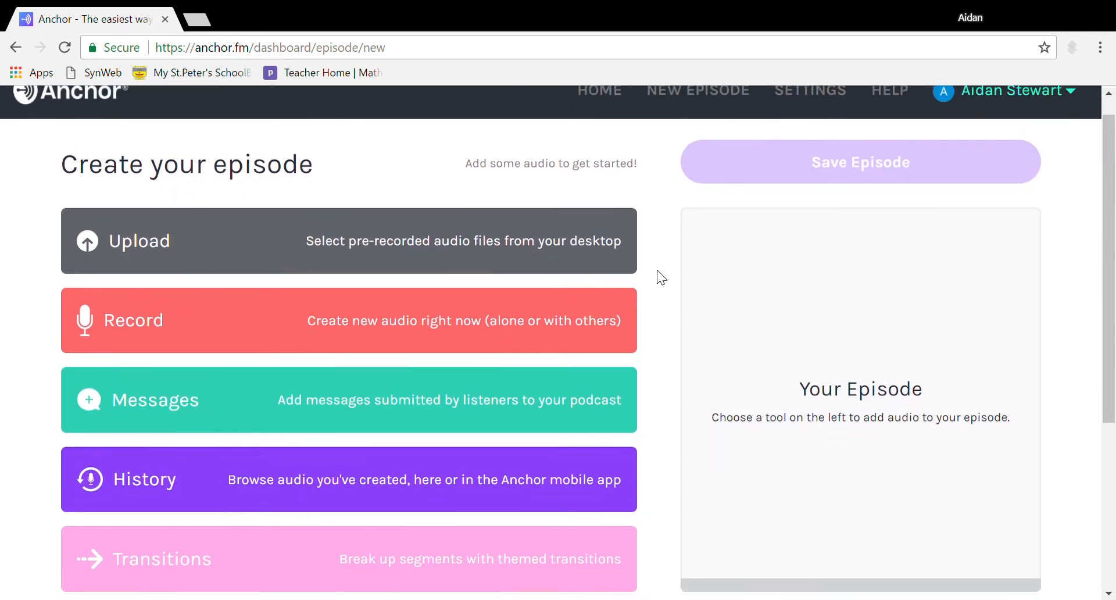
scroll(657, 277, up, 1)
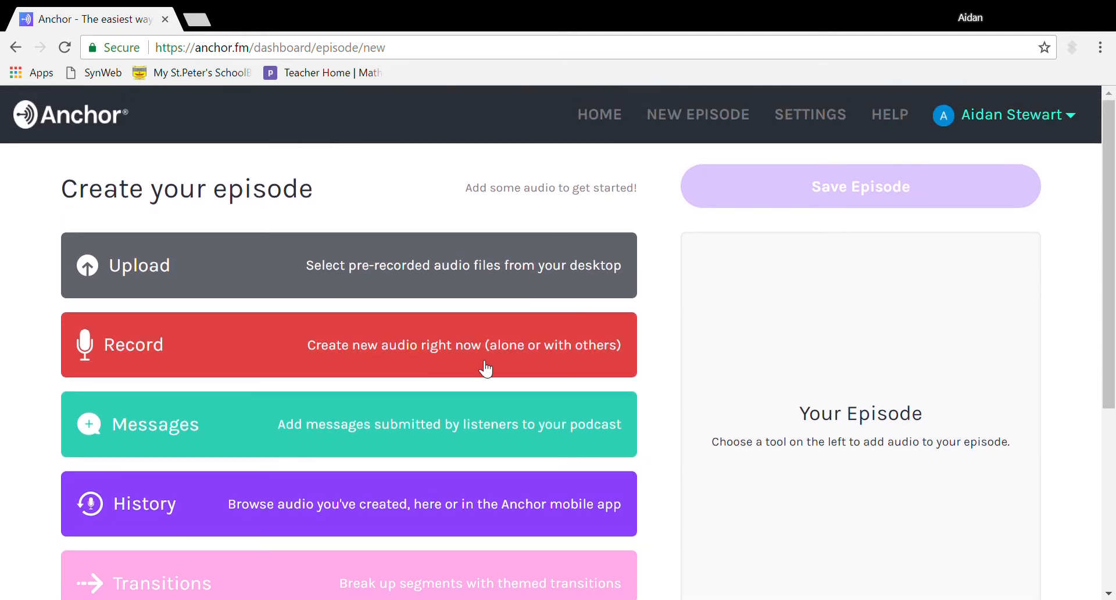
Step: Record a new voice segment of about 10 seconds from the web with the default internal microphone
click(244, 352)
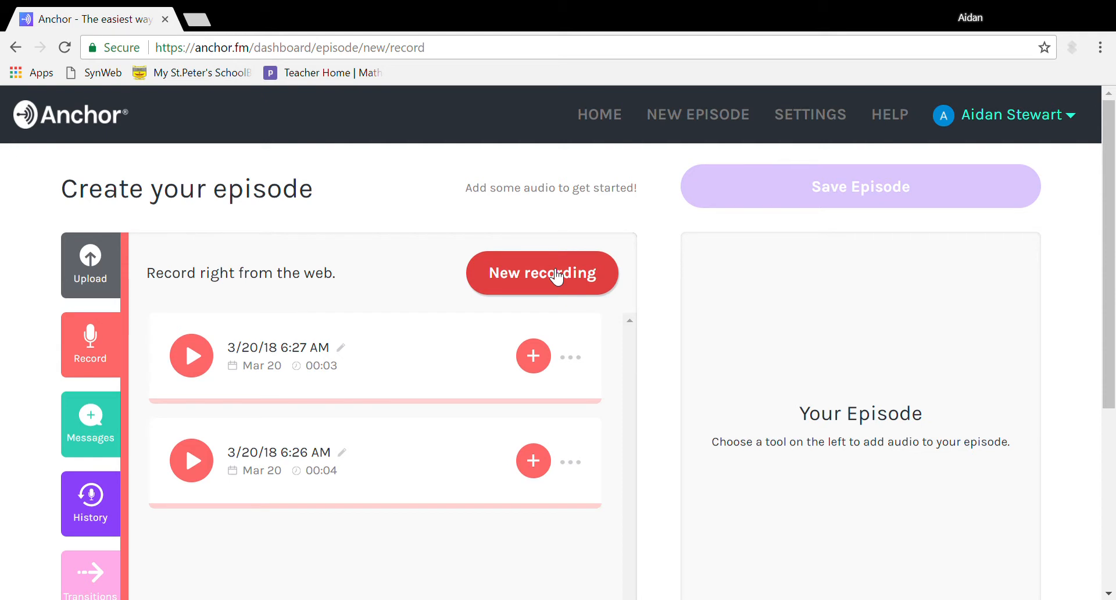
click(556, 277)
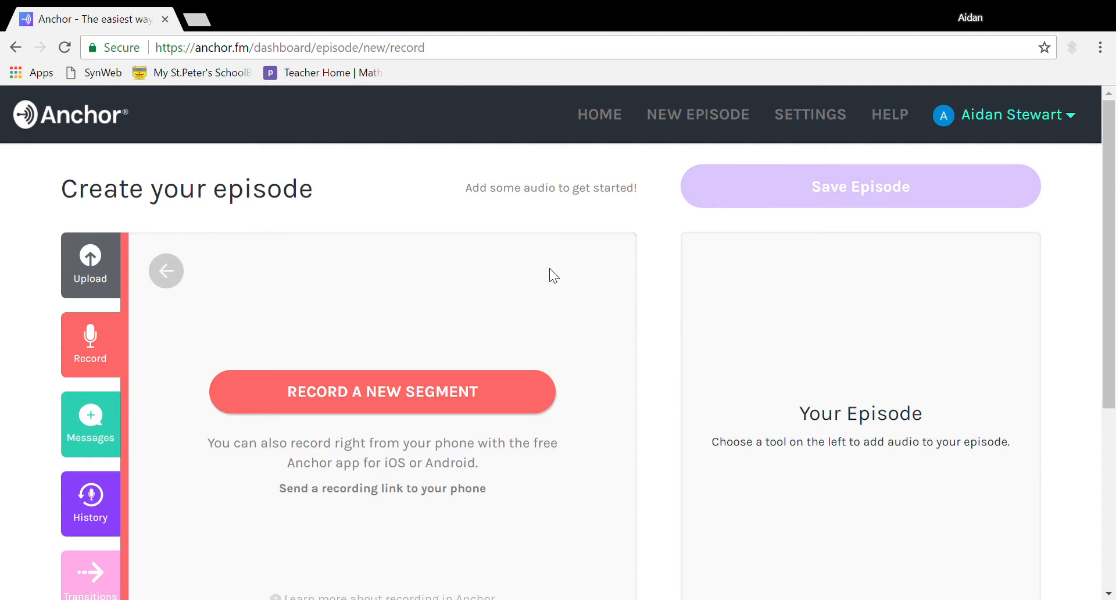
click(446, 395)
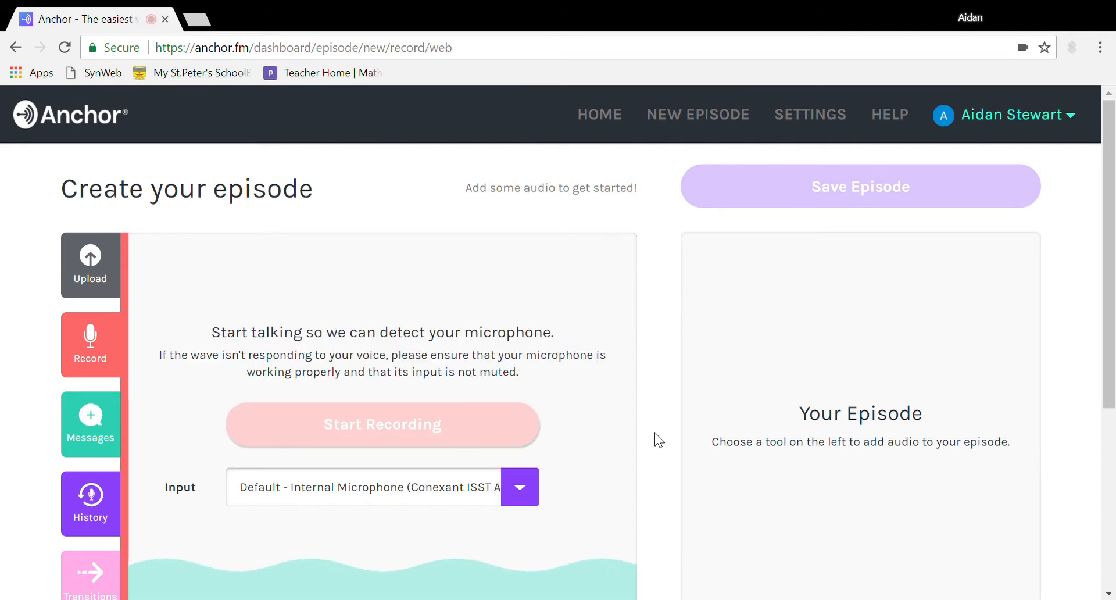
scroll(658, 440, down, 1)
scroll(658, 440, down, 1)
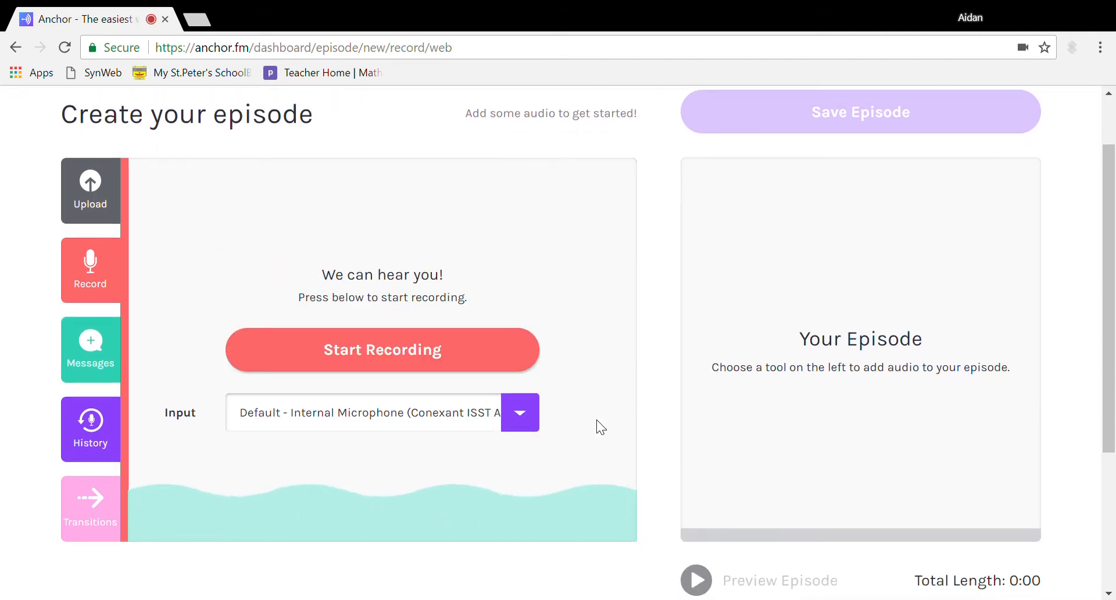
click(480, 366)
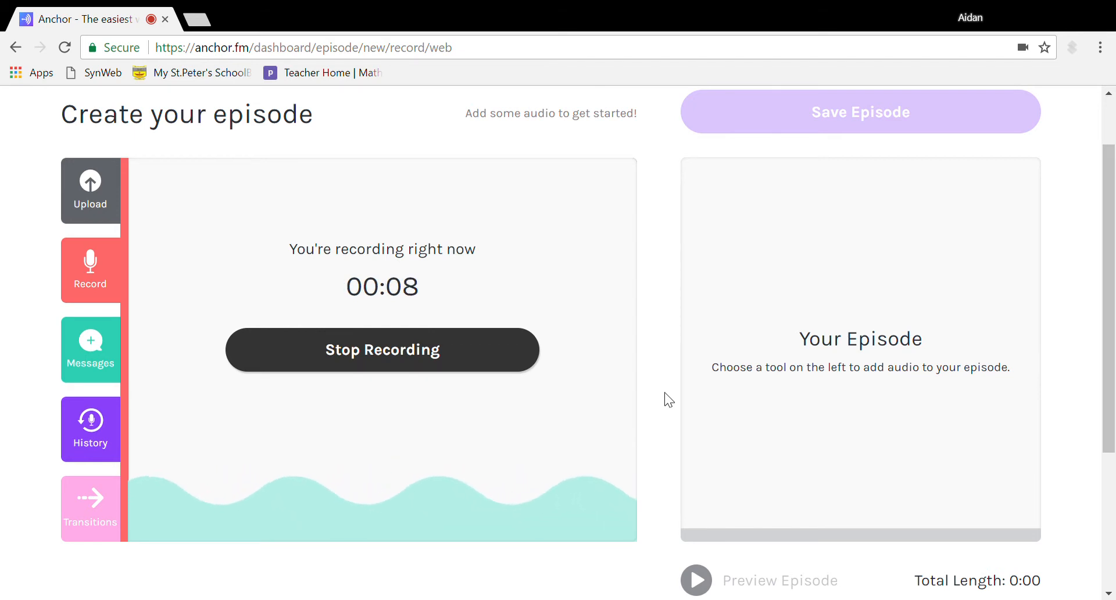
click(466, 361)
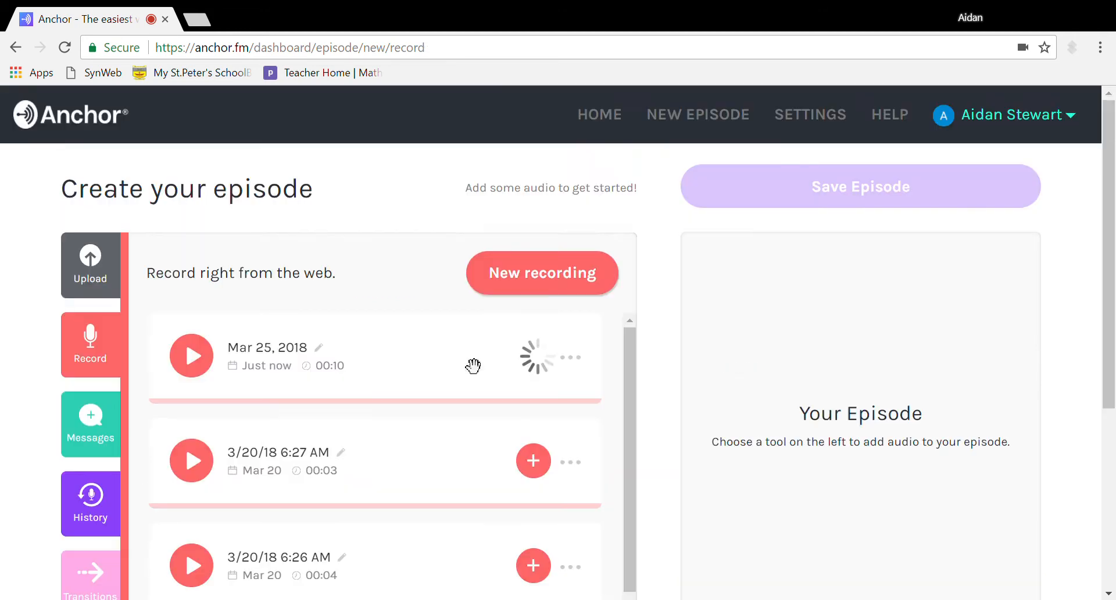
scroll(678, 361, down, 2)
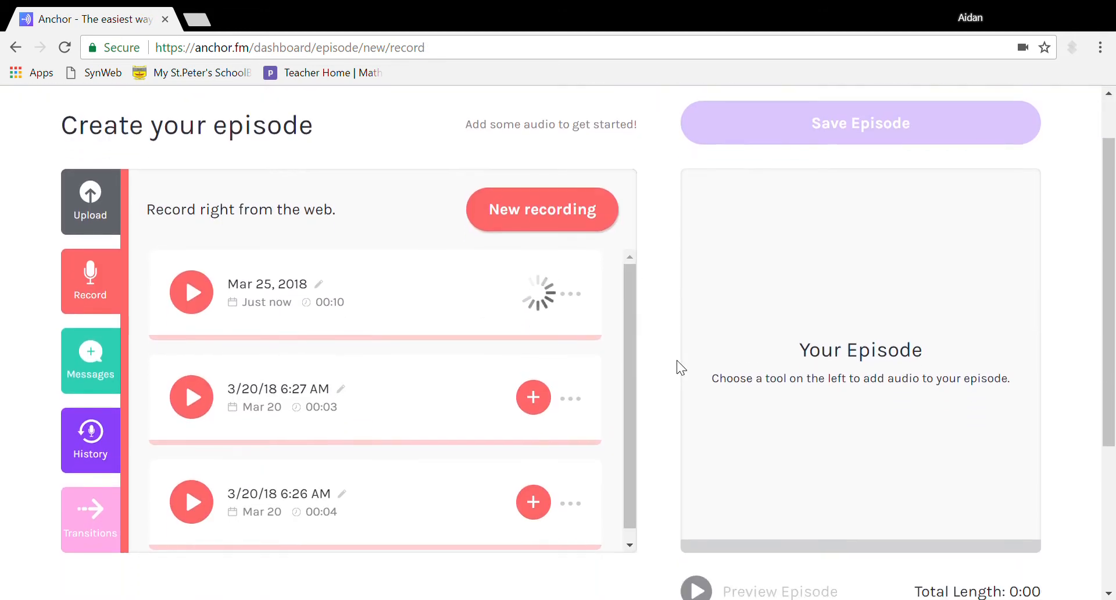
scroll(658, 337, up, 1)
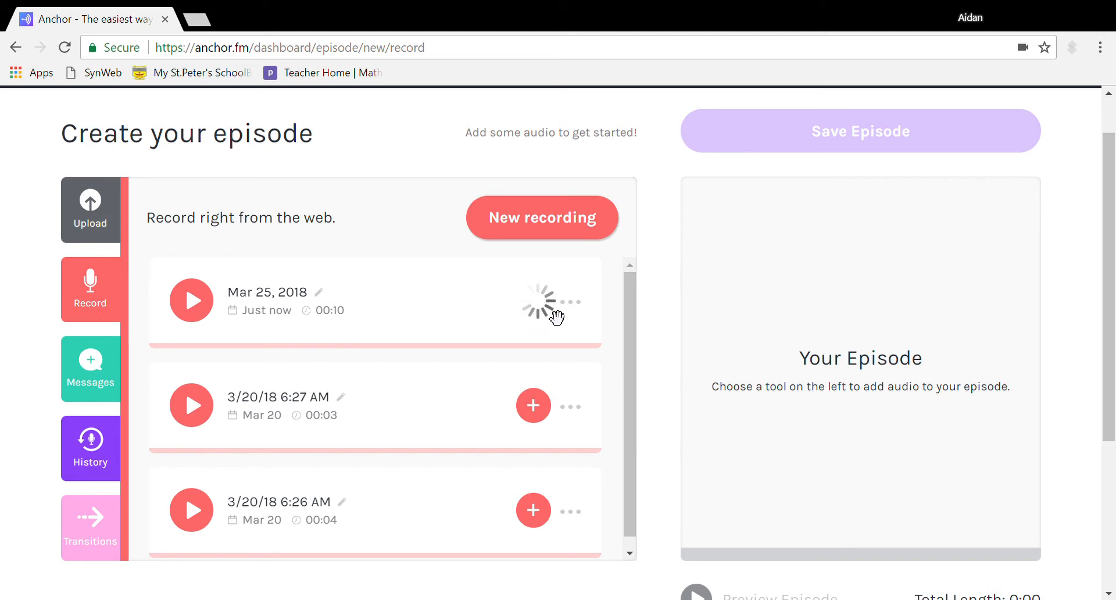
click(575, 303)
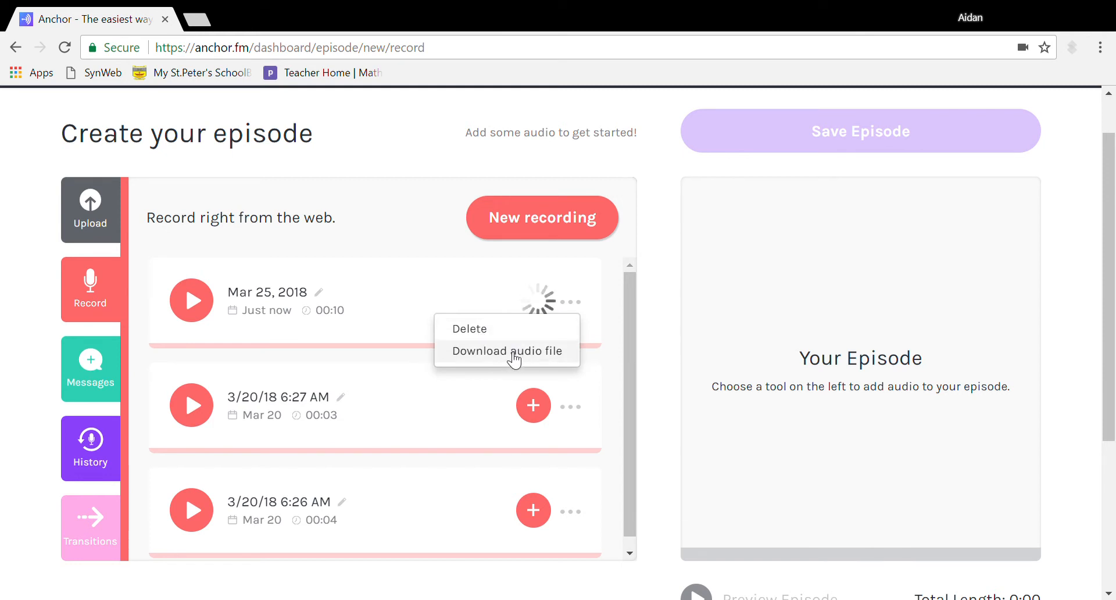
click(657, 339)
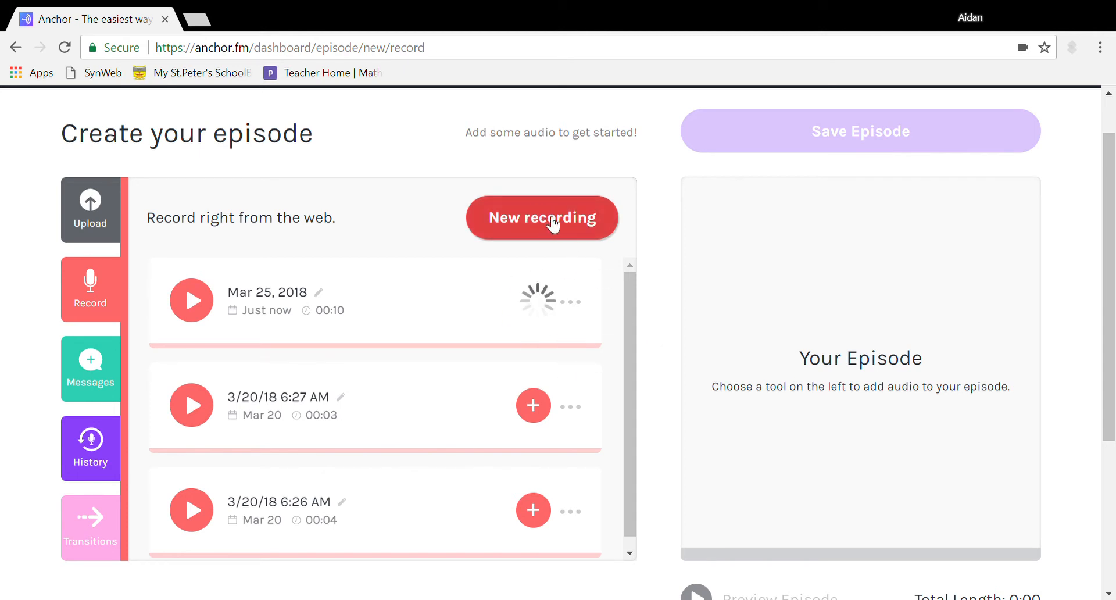
Step: Record a second voice segment of about 5 seconds with the default internal microphone
click(554, 221)
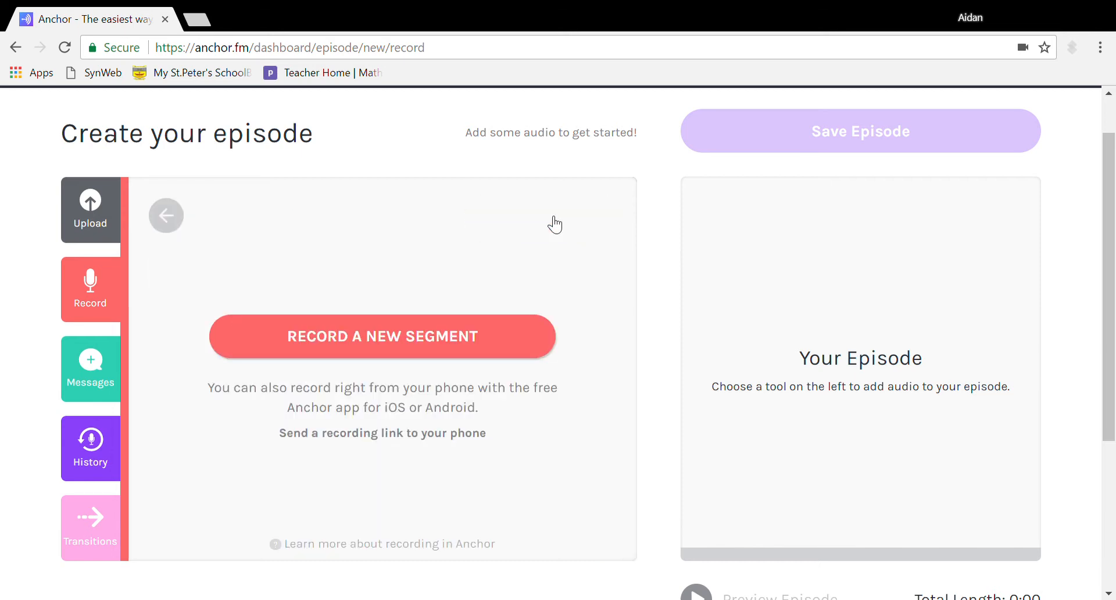
click(407, 338)
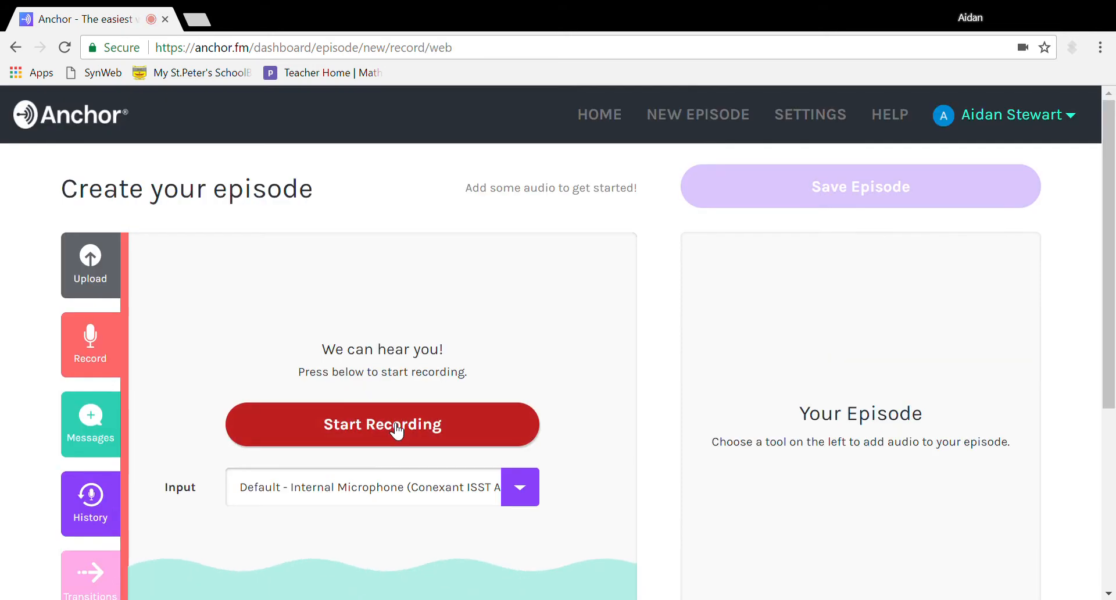
click(463, 427)
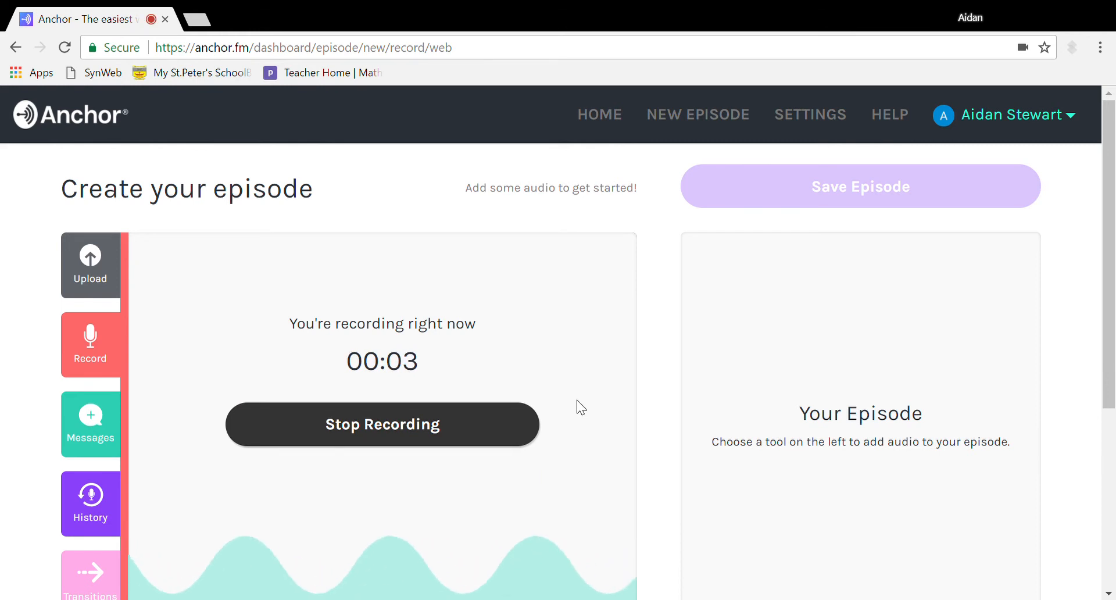
click(435, 435)
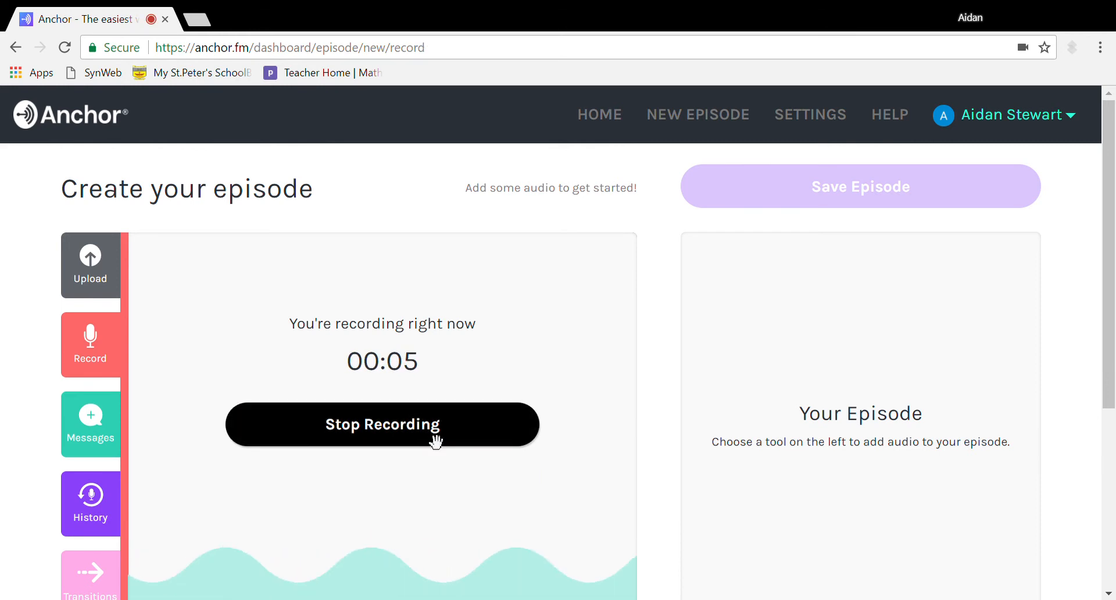
Step: Look through the audio upload area and the history of published audio, and return to the list of web recordings
scroll(663, 418, down, 1)
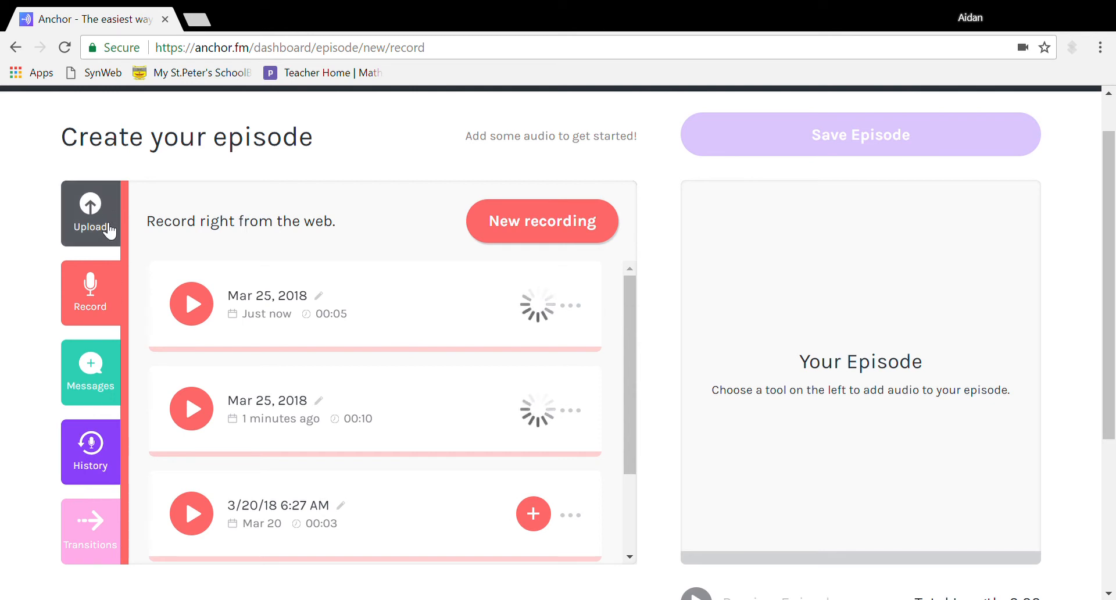
click(108, 230)
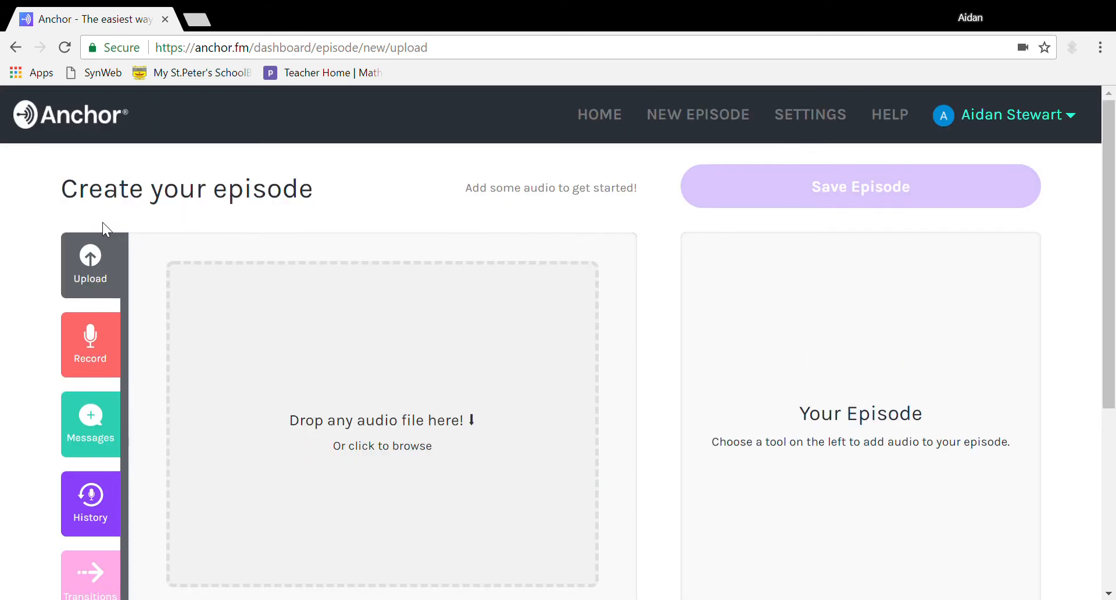
scroll(621, 435, down, 2)
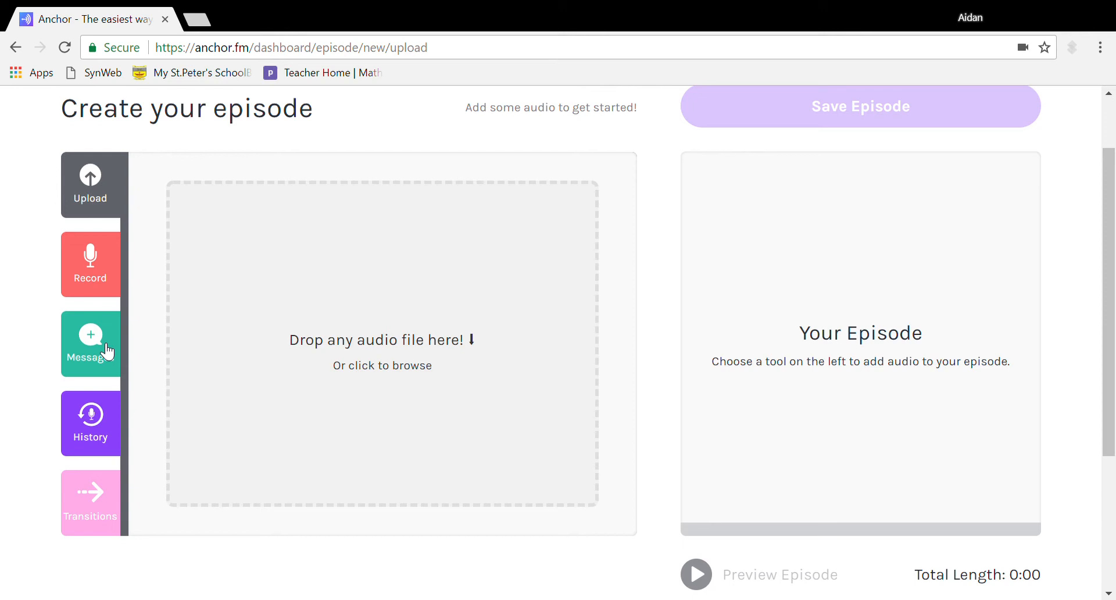
click(101, 431)
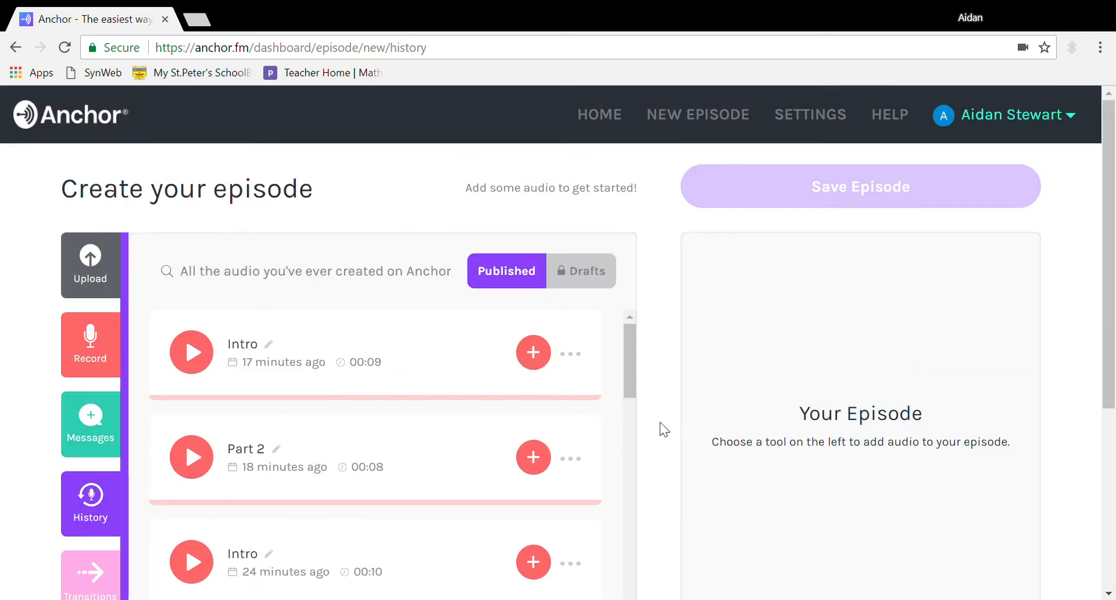
scroll(661, 425, down, 2)
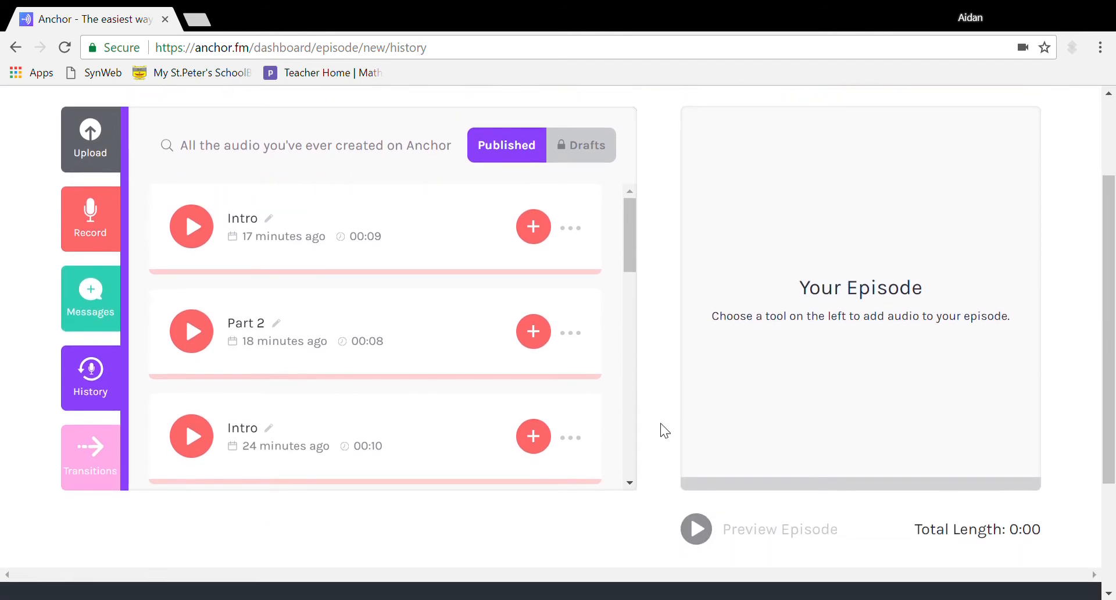
scroll(661, 425, up, 2)
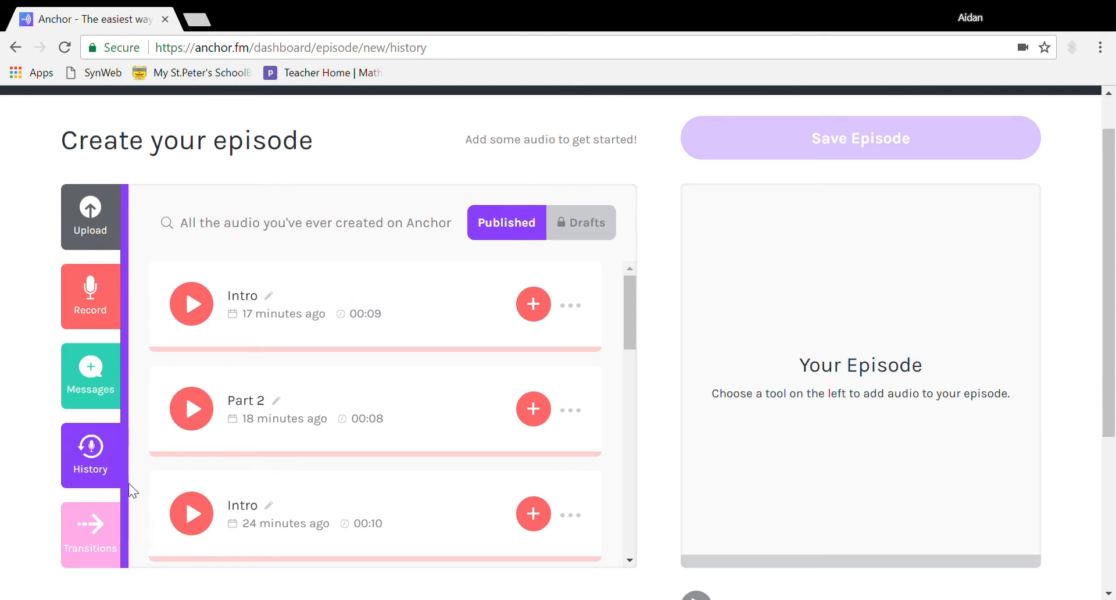
click(86, 309)
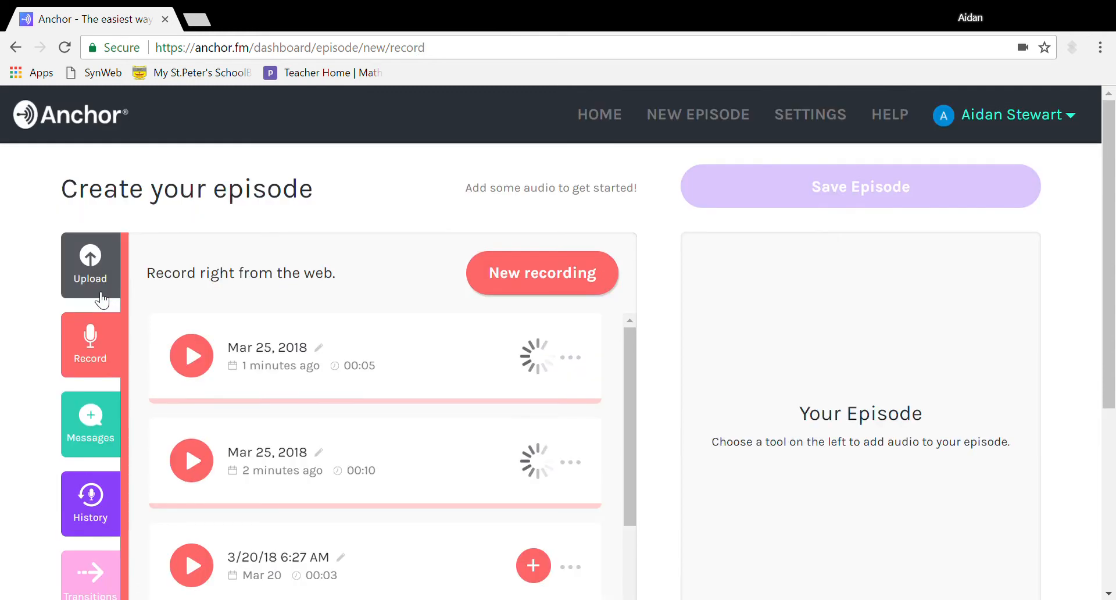
Step: Add the 3/20/18 6:27 AM recording and the 3/20/18 6:26 AM recording to the episode
scroll(672, 445, down, 1)
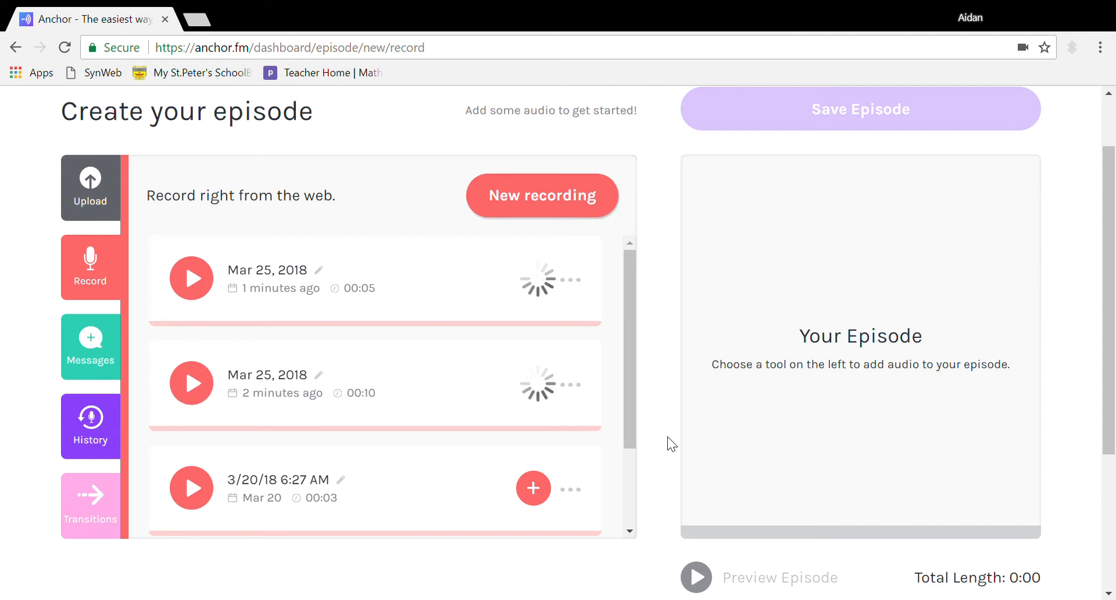
scroll(670, 443, down, 1)
drag(633, 406, 620, 458)
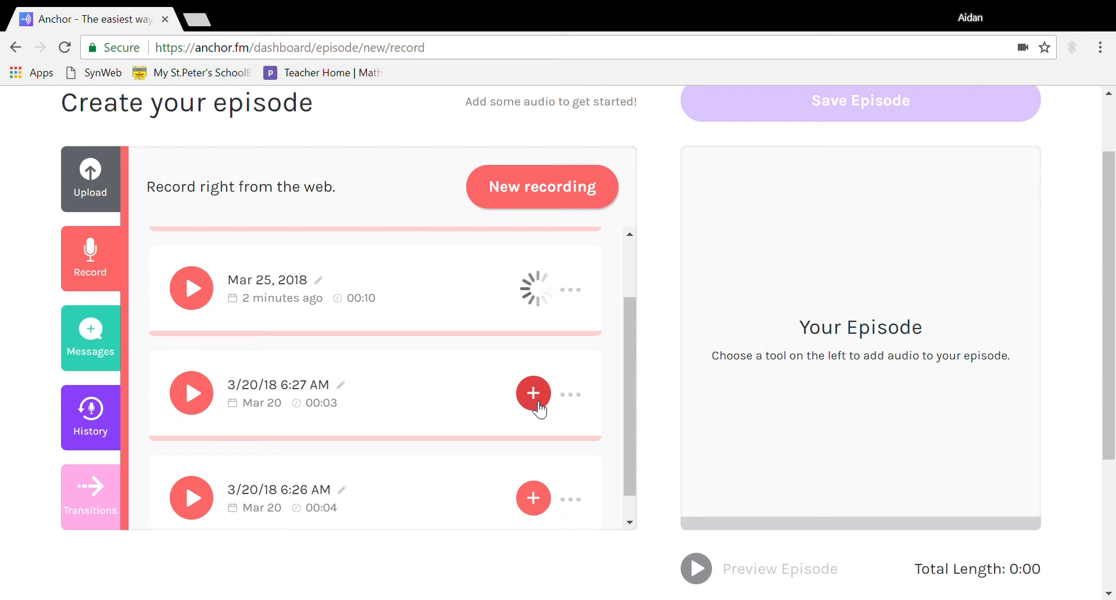
click(533, 394)
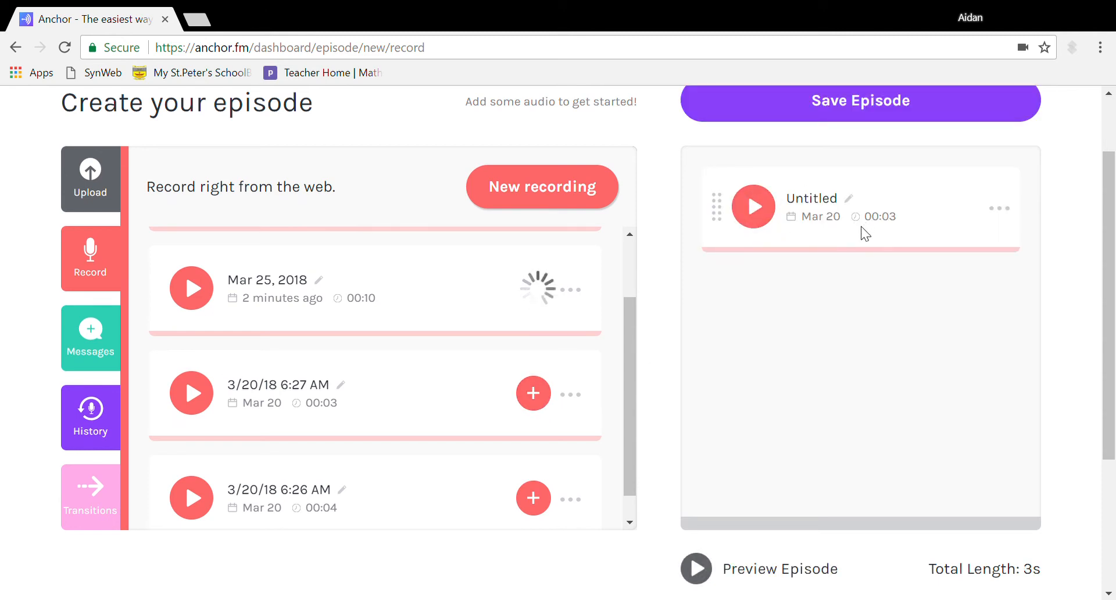
scroll(1061, 304, up, 1)
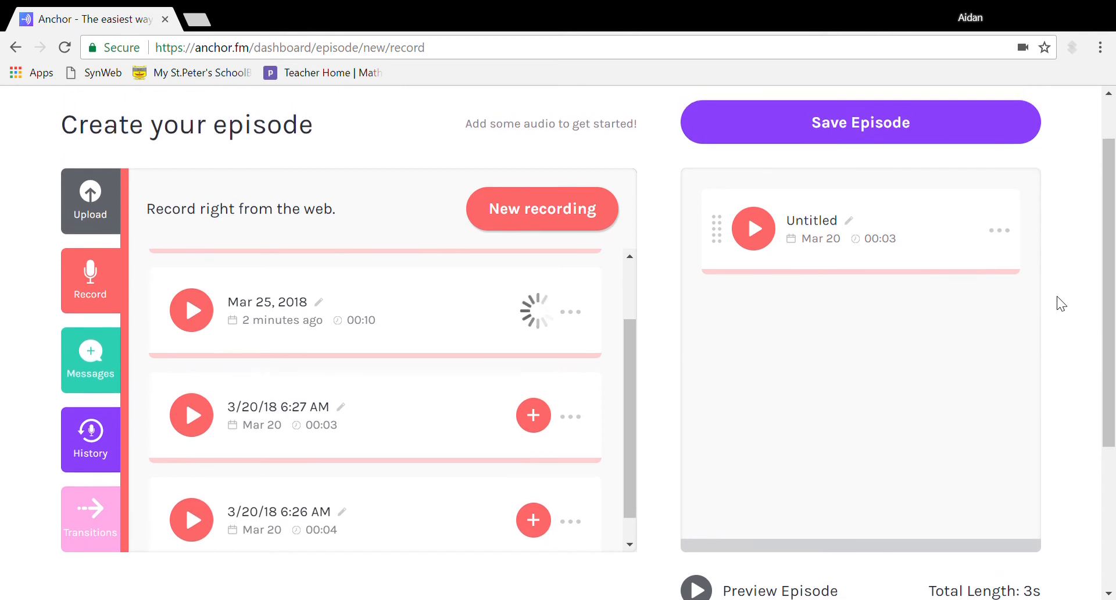
click(534, 522)
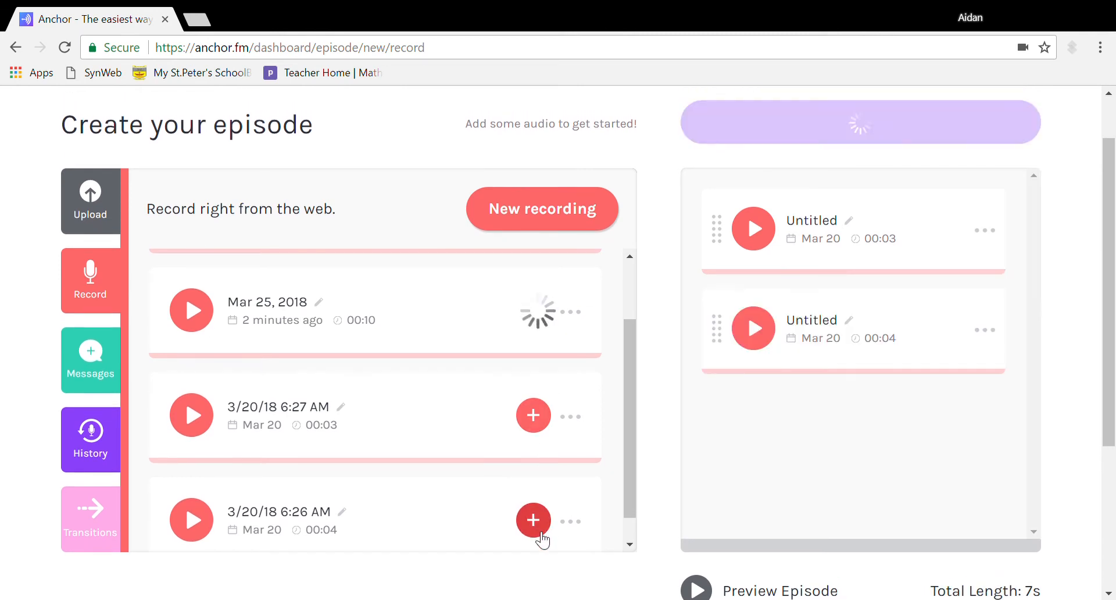
scroll(1047, 322, up, 1)
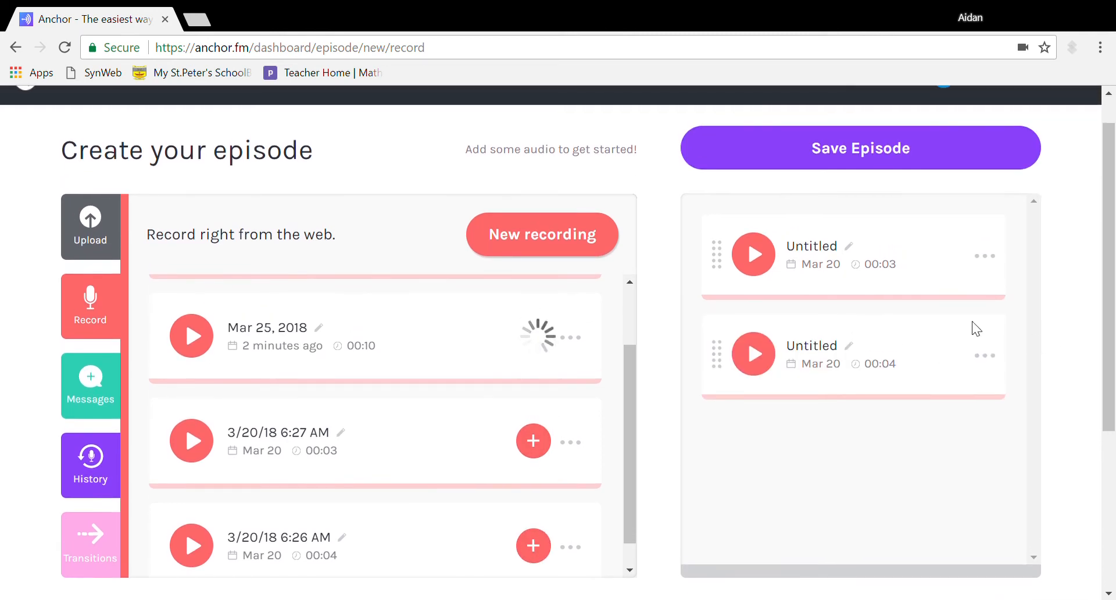
Step: Look over the list of recordings and check the options available for the episode's first segment
drag(725, 370, 732, 393)
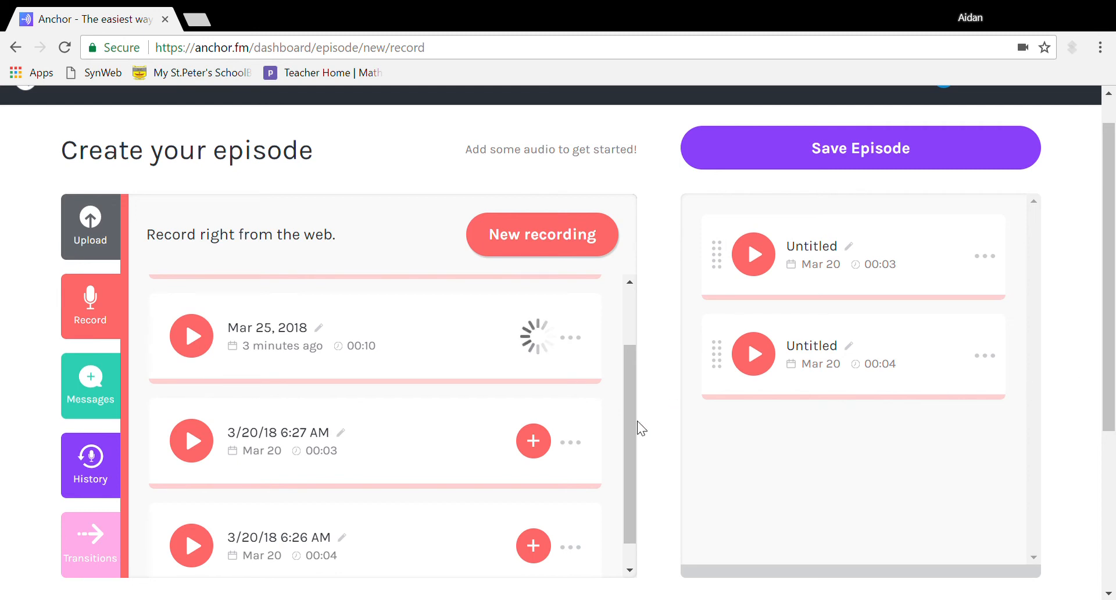
drag(628, 433, 615, 336)
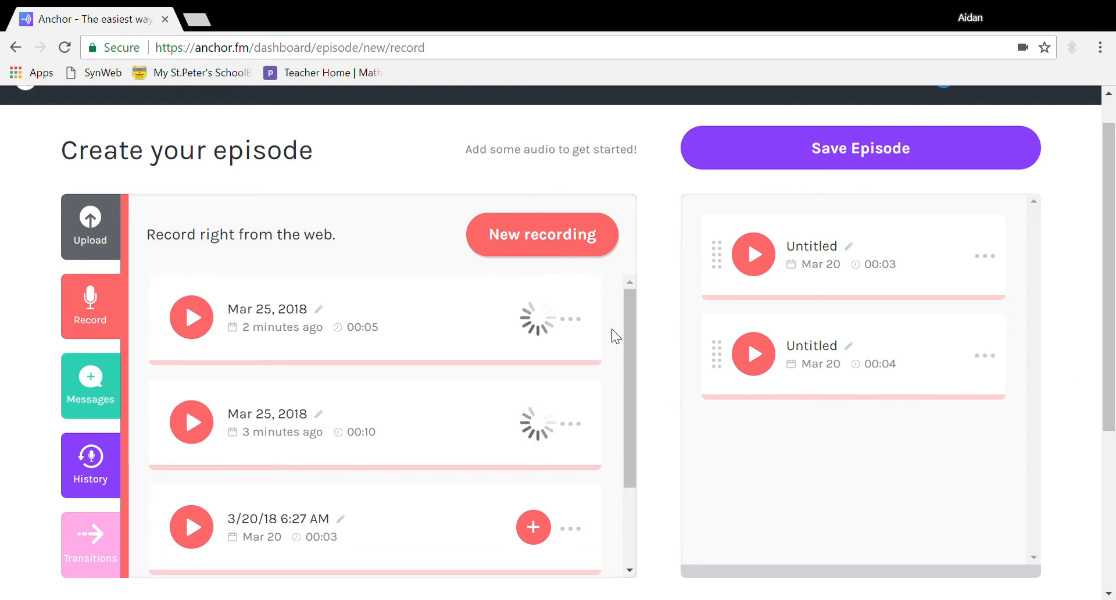
click(991, 262)
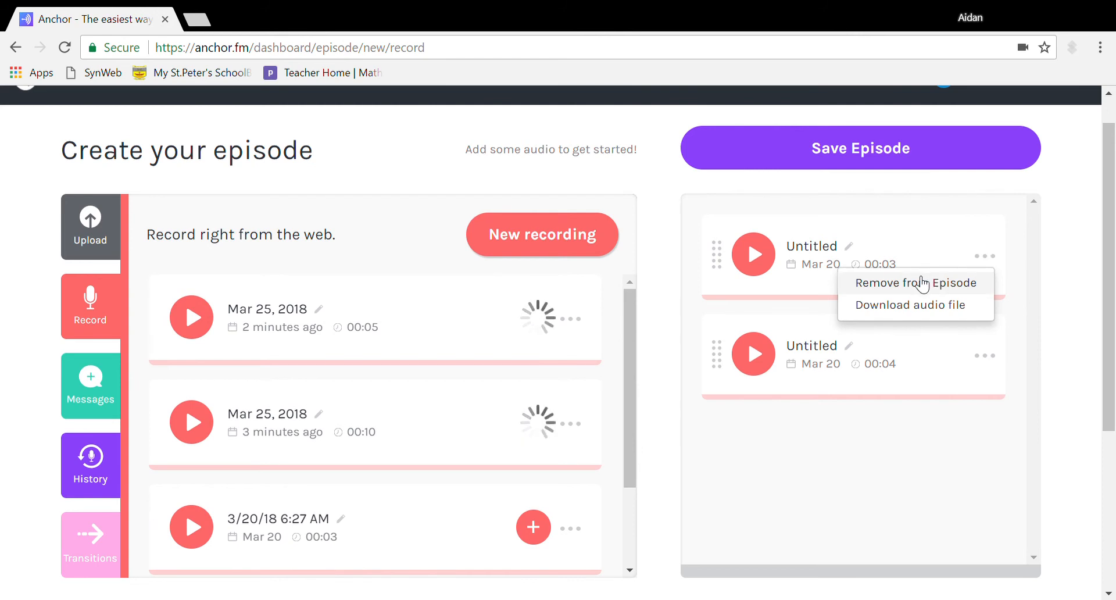
click(1080, 281)
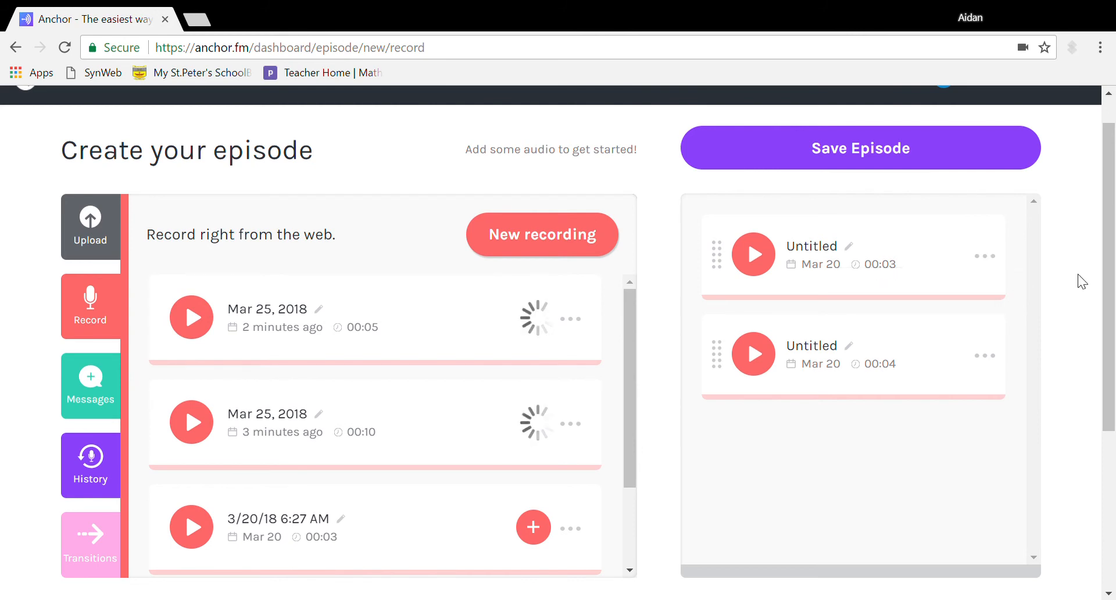
Step: Browse the transition sounds, play the Bling transition and add it to the episode
click(118, 563)
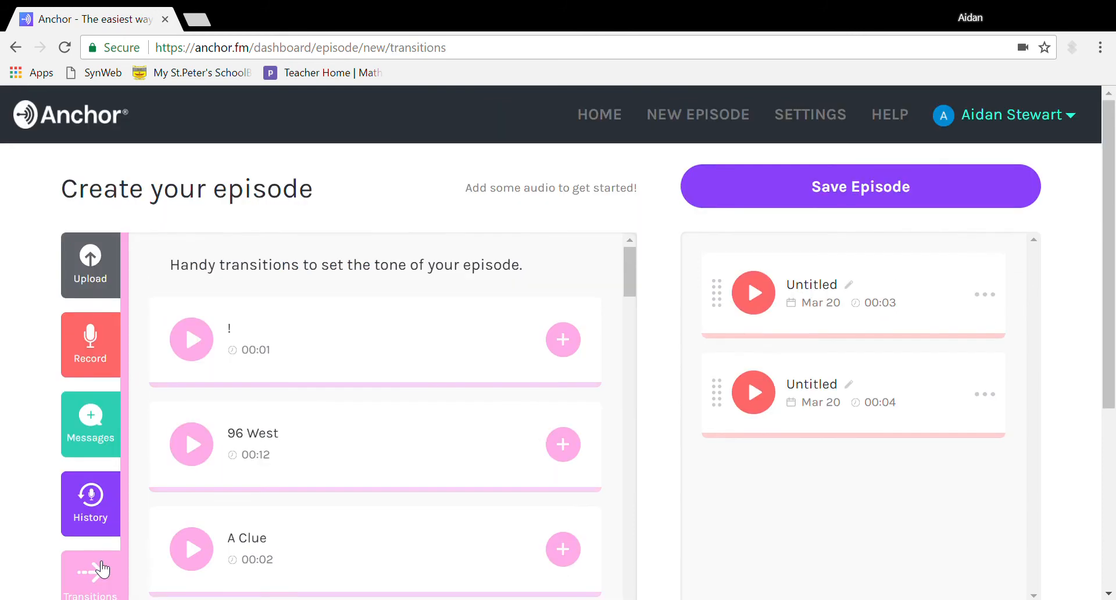
scroll(669, 402, down, 3)
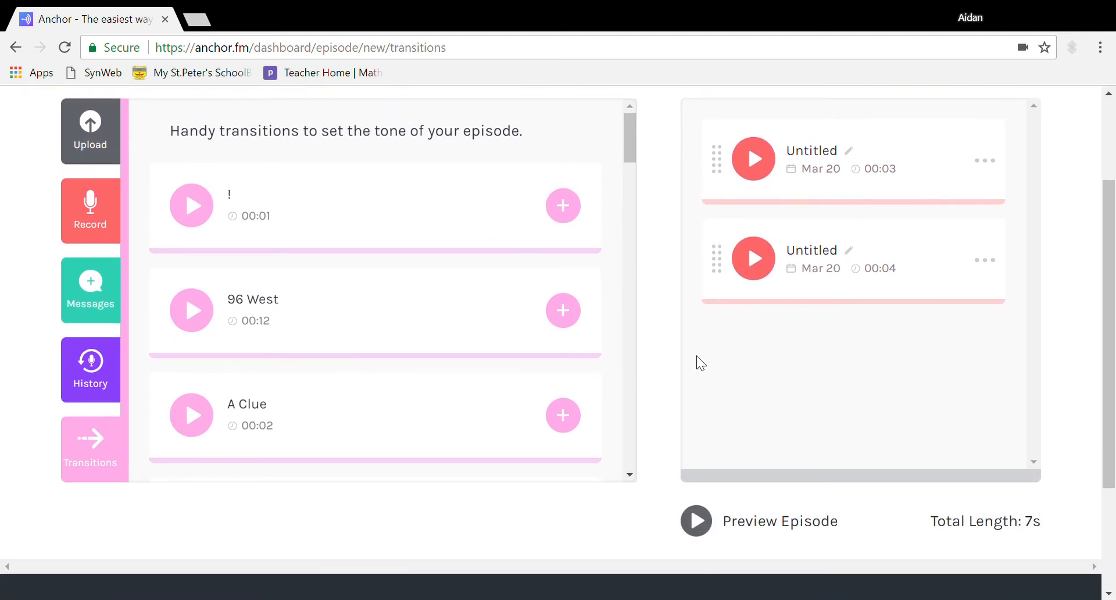
scroll(663, 335, up, 1)
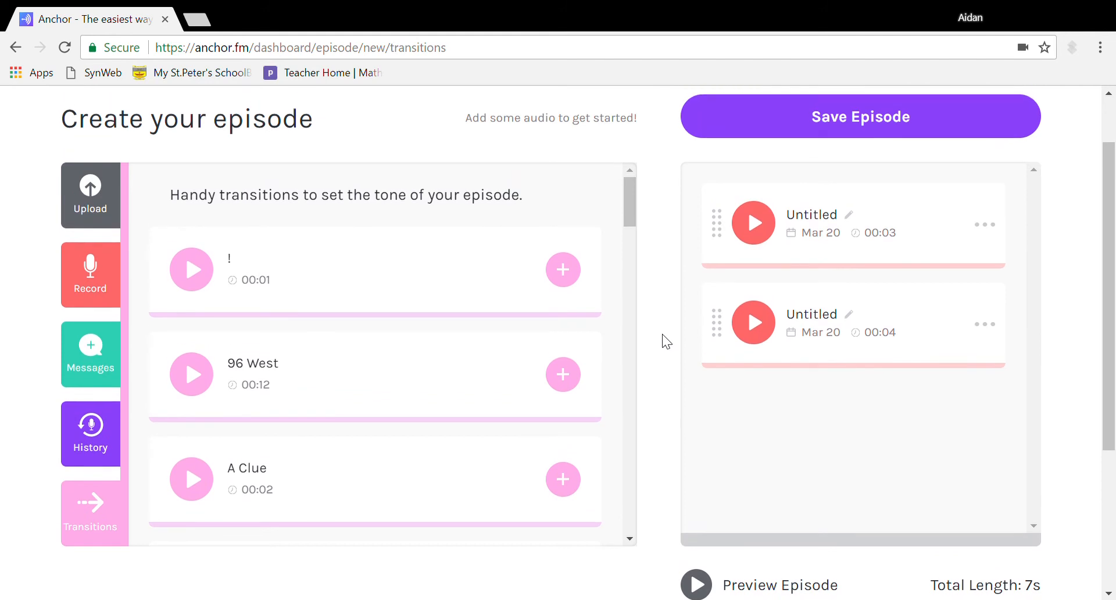
mouse_move(626, 194)
mouse_down()
mouse_move(629, 260)
mouse_move(629, 191)
mouse_up()
drag(629, 188, 626, 292)
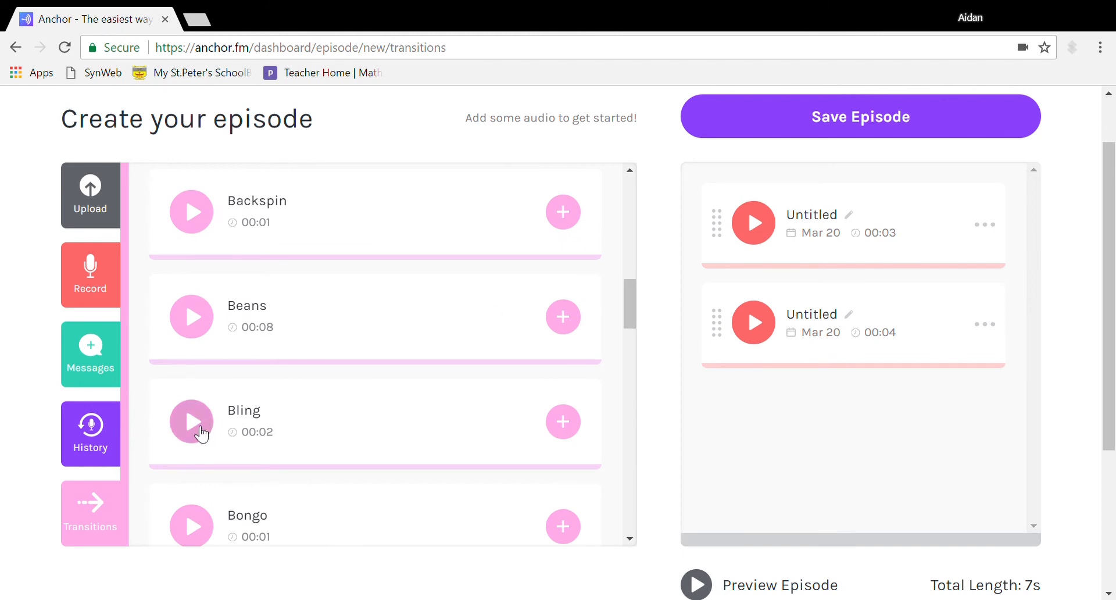
click(193, 422)
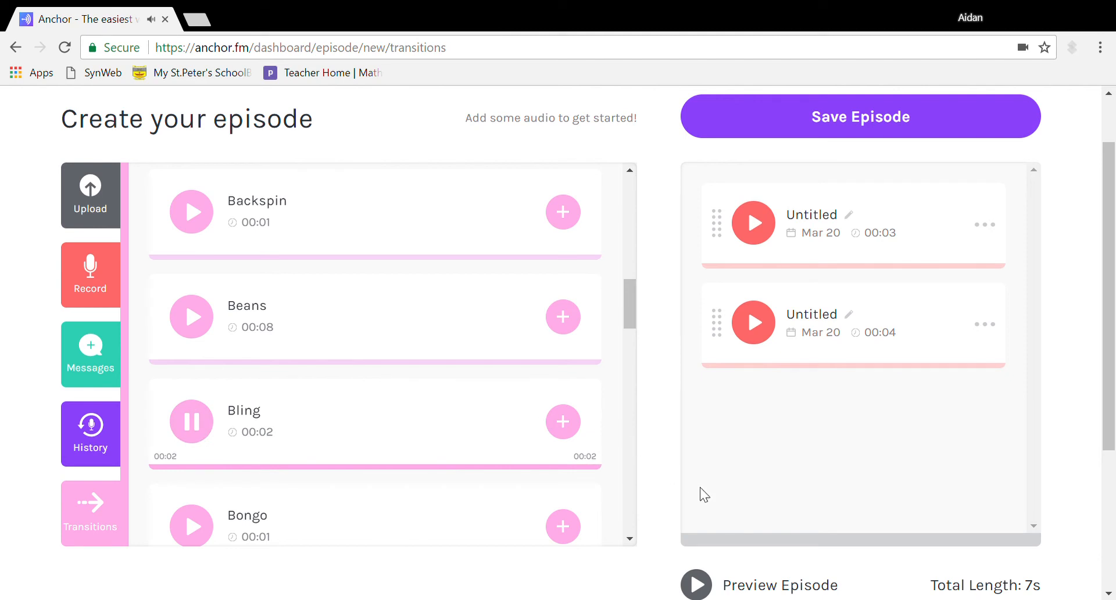
click(563, 421)
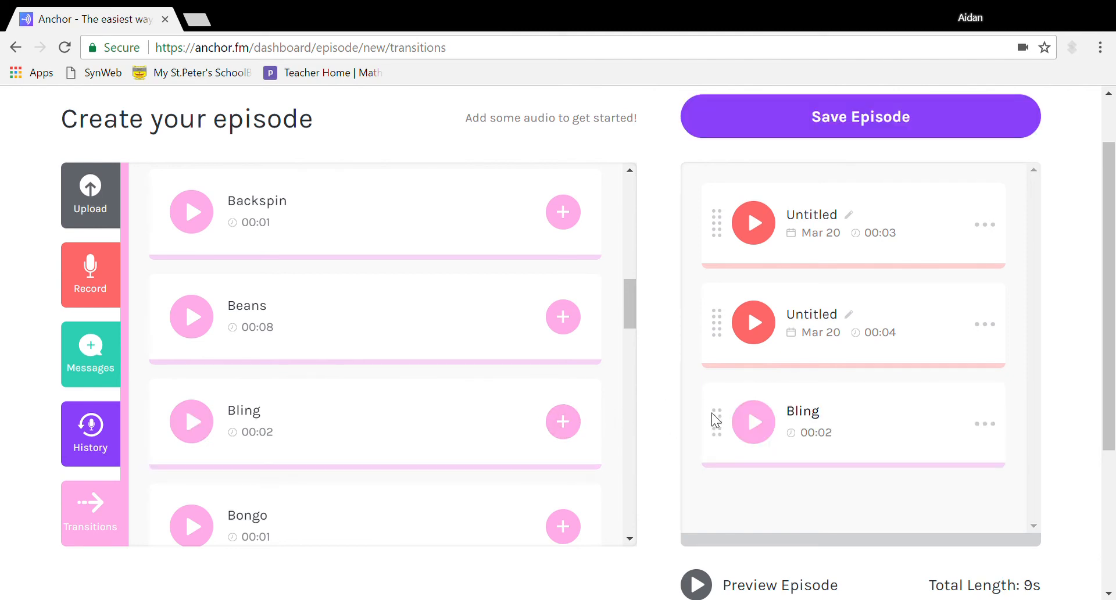
Step: Move the Bling transition between the two recorded segments in the episode
drag(717, 420, 720, 314)
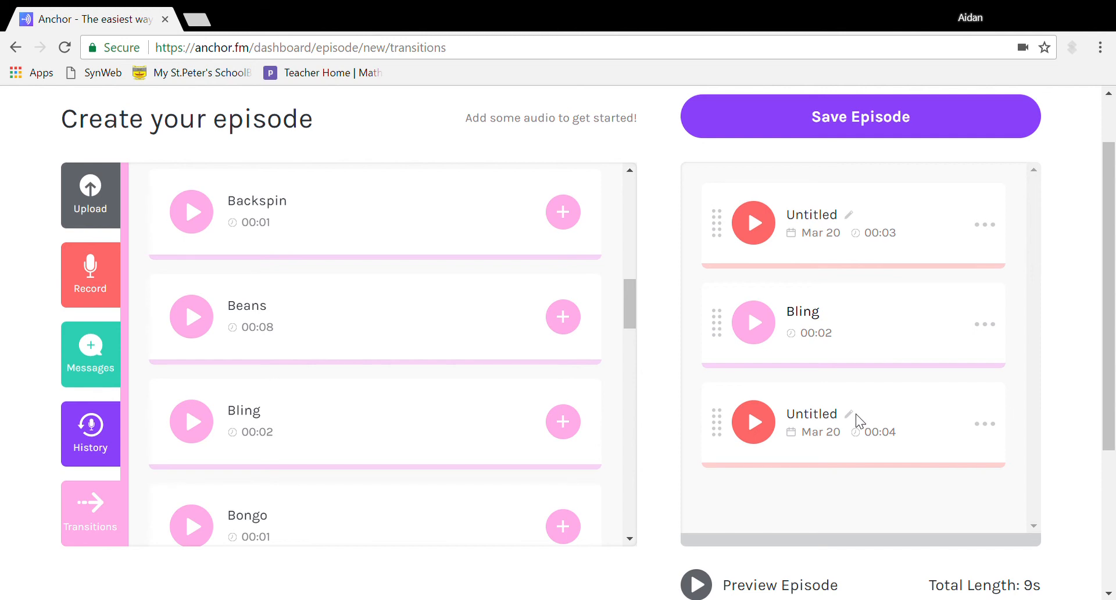
scroll(665, 426, down, 3)
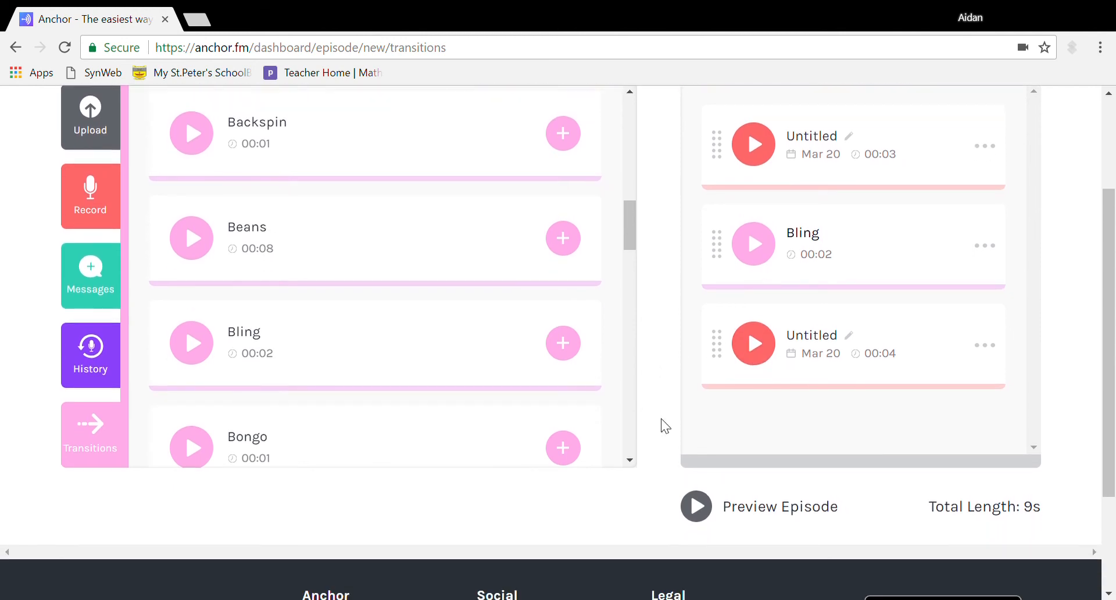
scroll(666, 426, up, 3)
scroll(666, 427, down, 1)
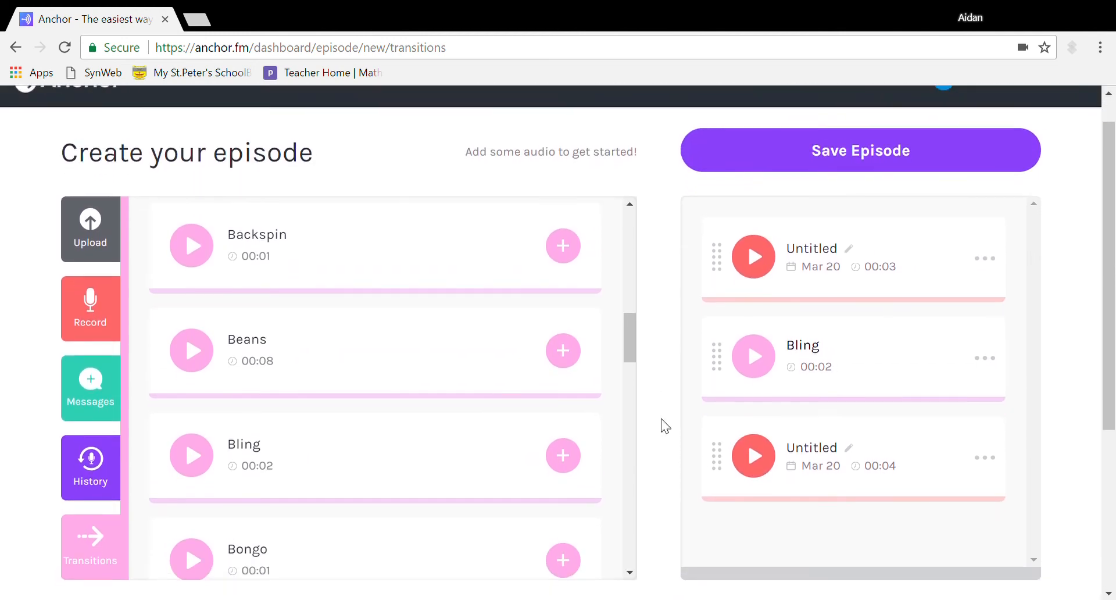
Step: Return to the web recordings and play a preview of the assembled episode
click(85, 289)
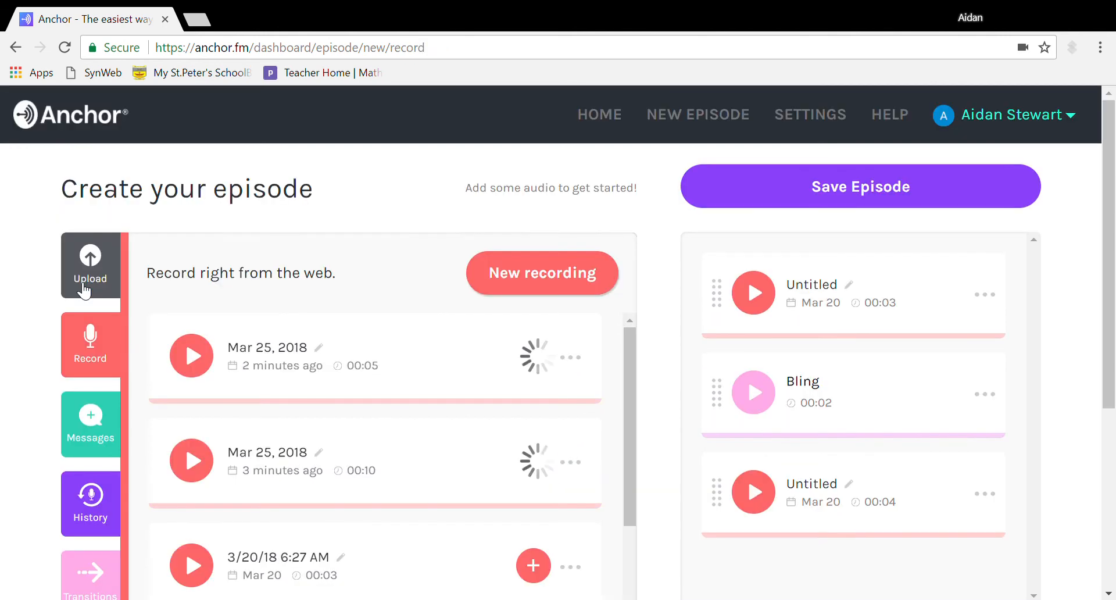
scroll(672, 411, down, 1)
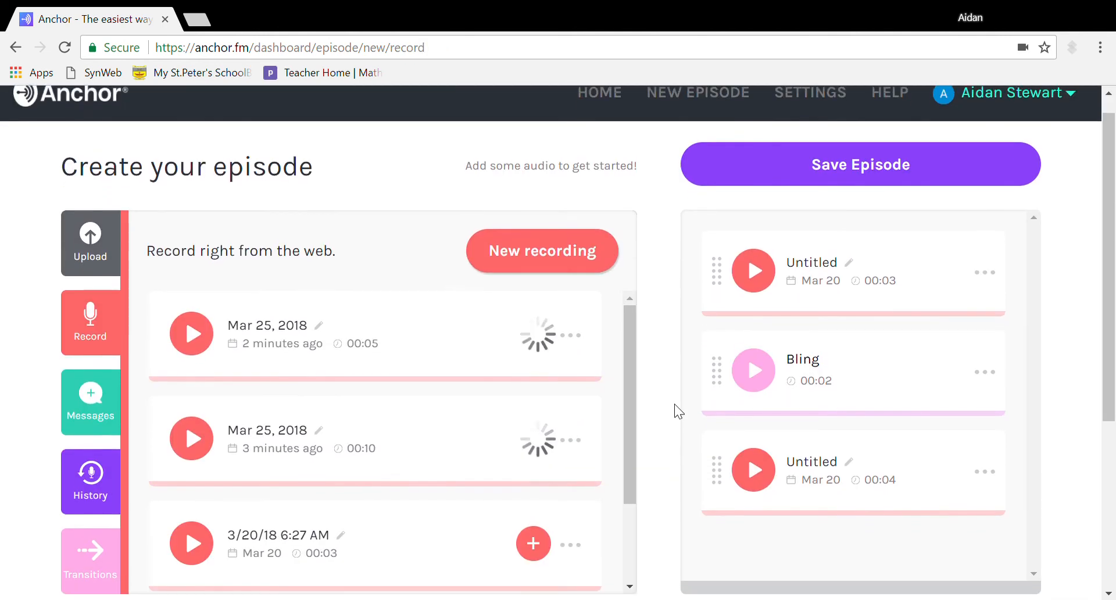
scroll(675, 411, down, 1)
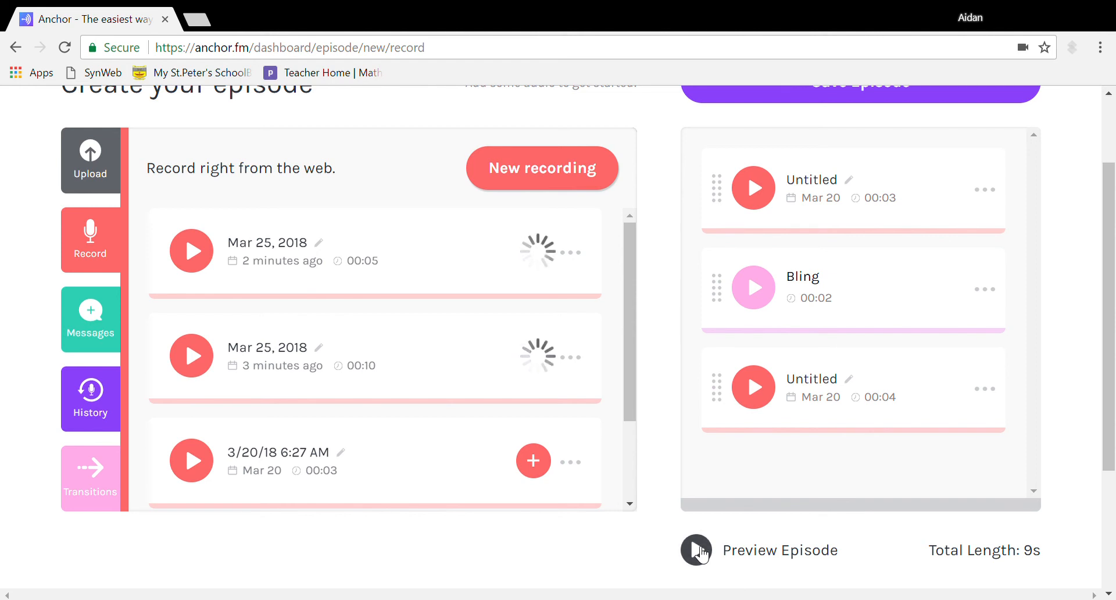
click(700, 551)
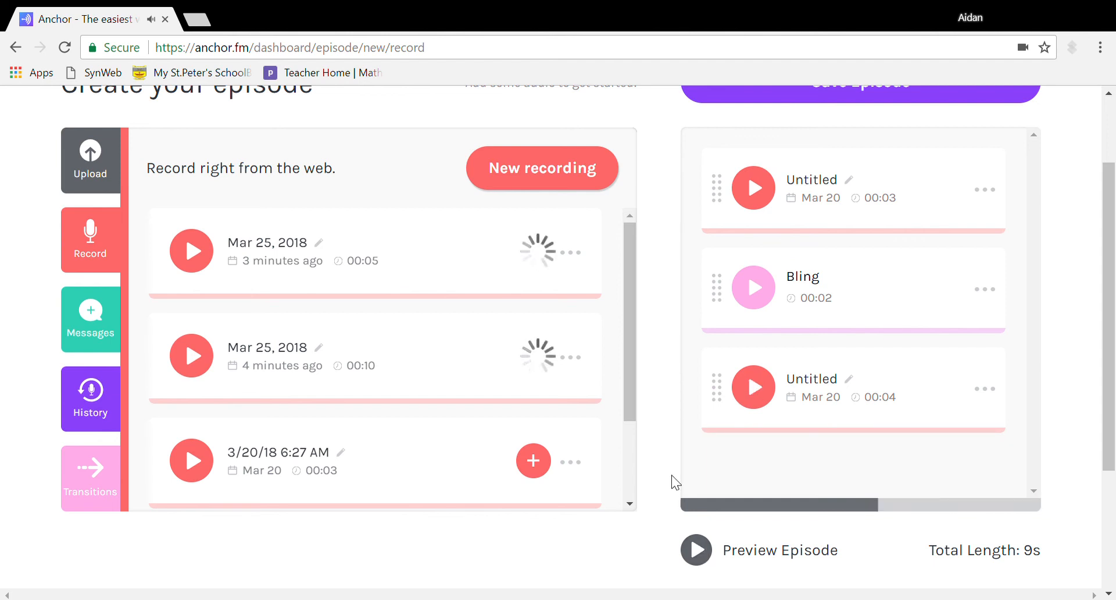
Step: Save the assembled episode and proceed to its publishing details
scroll(657, 435, up, 2)
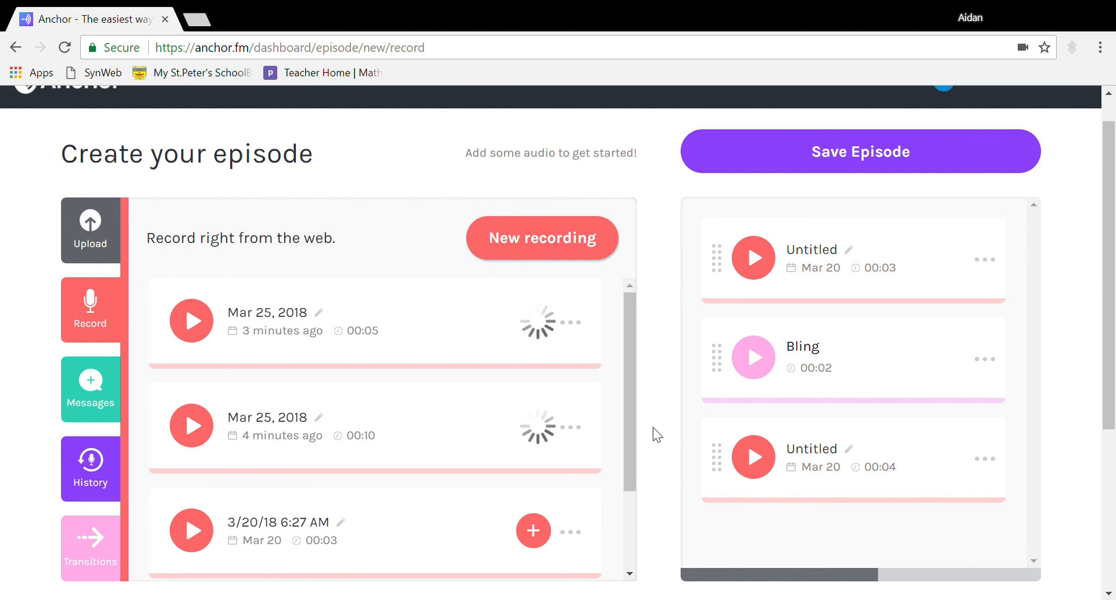
scroll(655, 433, up, 1)
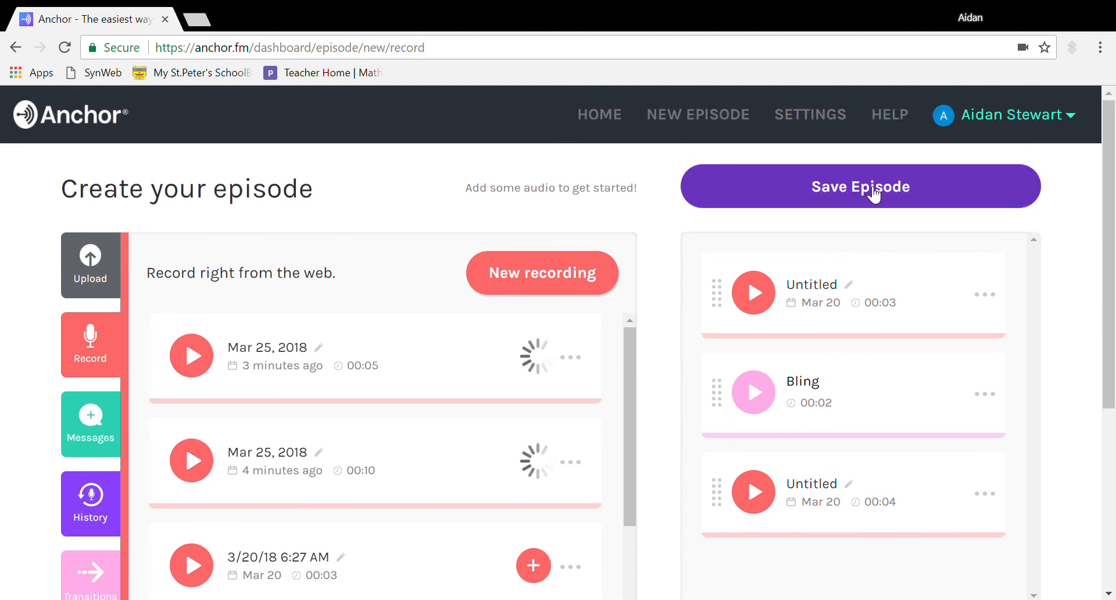
click(853, 194)
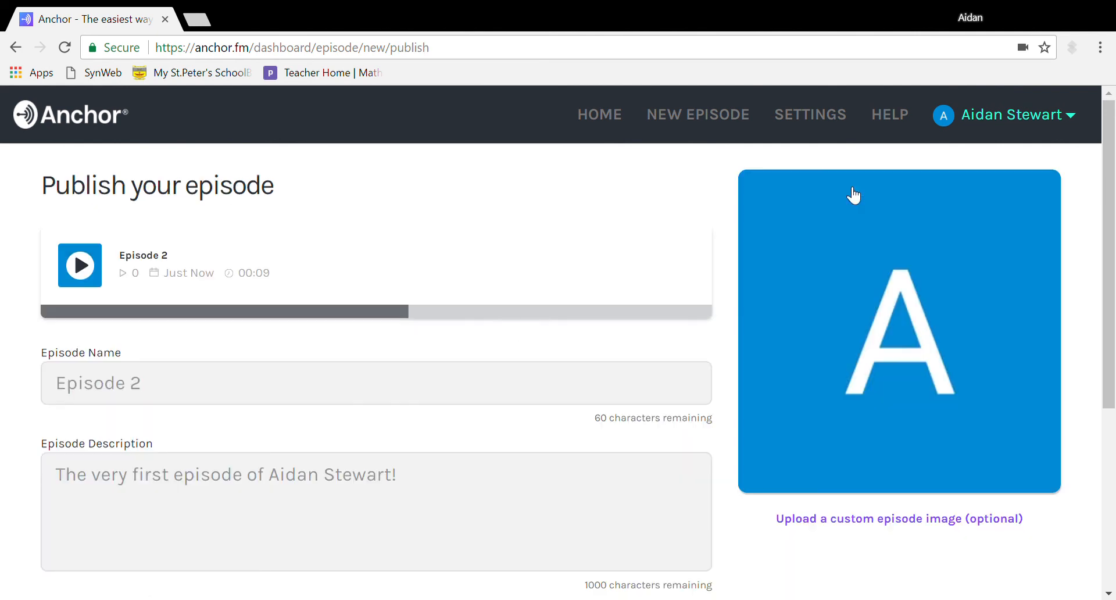
Step: Name the episode "Podcast Task 1" and enter the description "Enjoy!"
scroll(723, 385, down, 1)
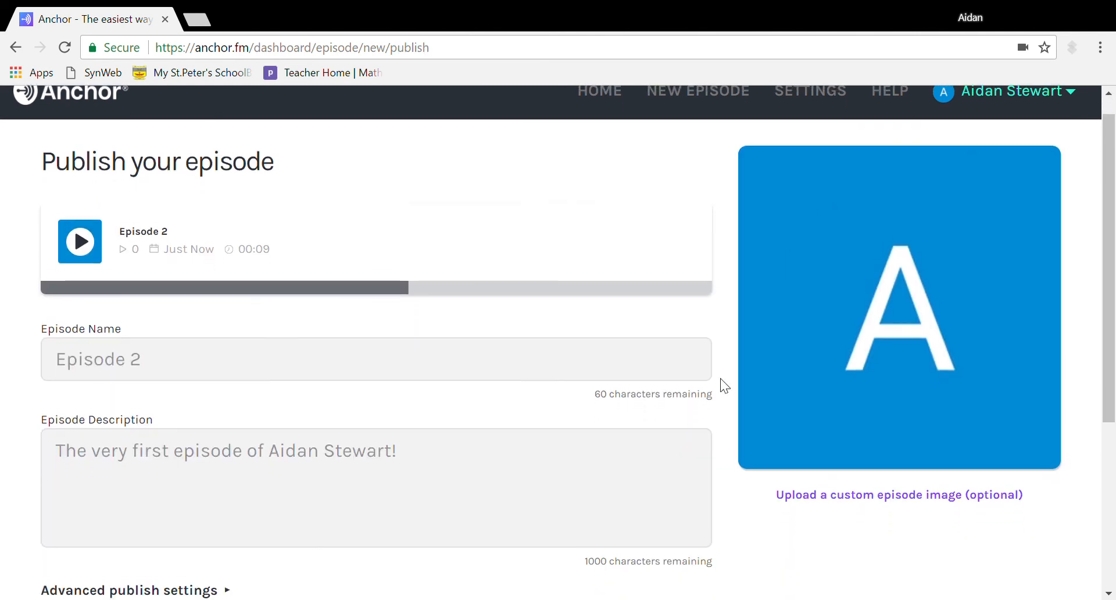
scroll(723, 386, down, 1)
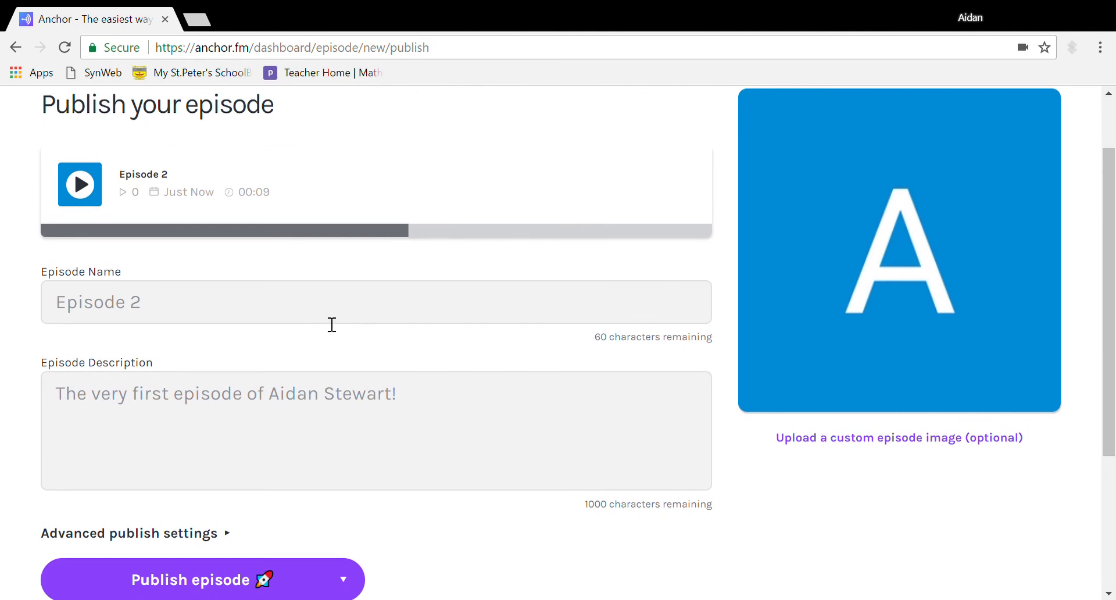
click(284, 310)
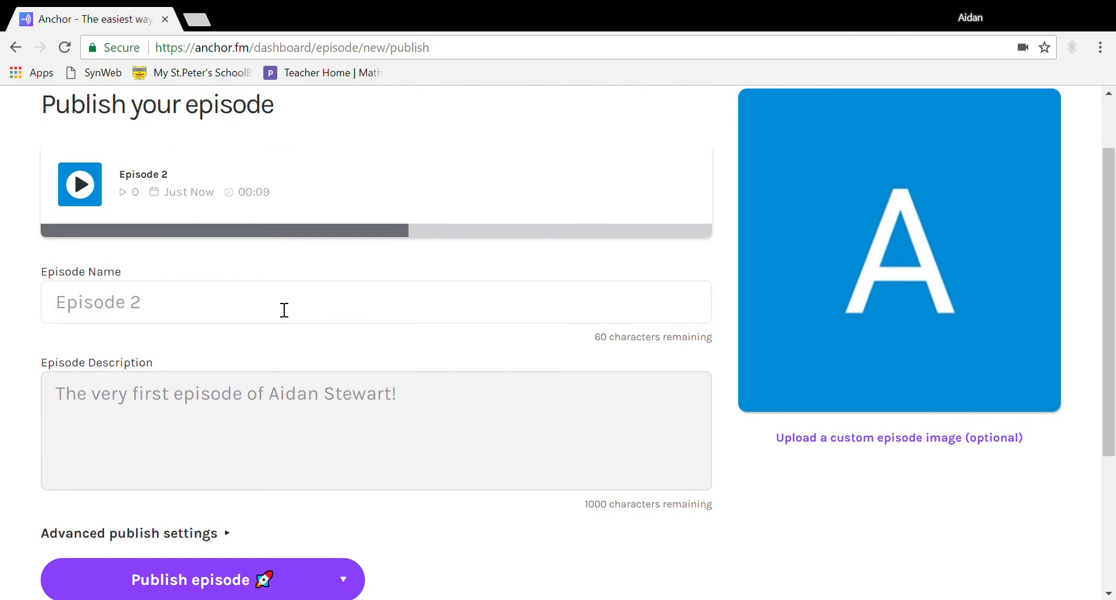
text(Podcast)
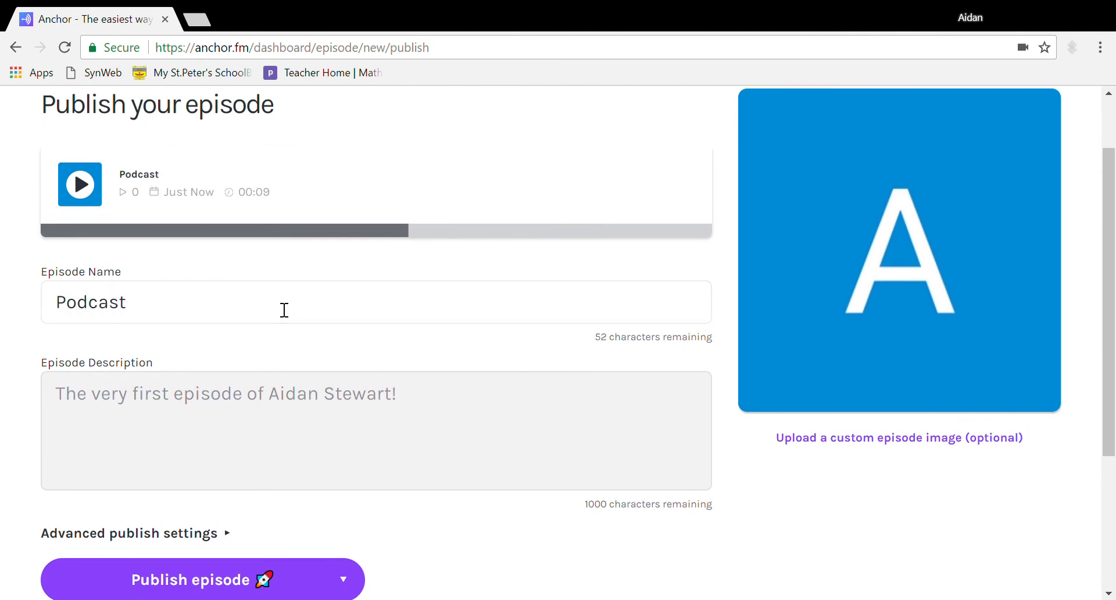
text( Task 1)
click(299, 412)
text(Enjoy!)
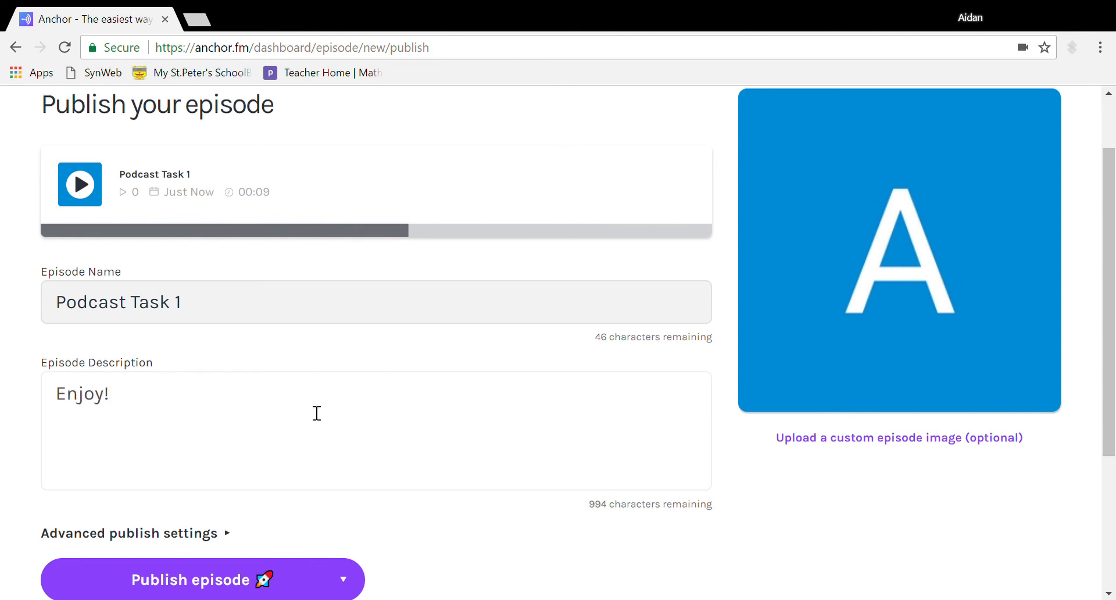
Step: Publish the episode and decline the automatic distribution to other podcast platforms
scroll(320, 414, down, 2)
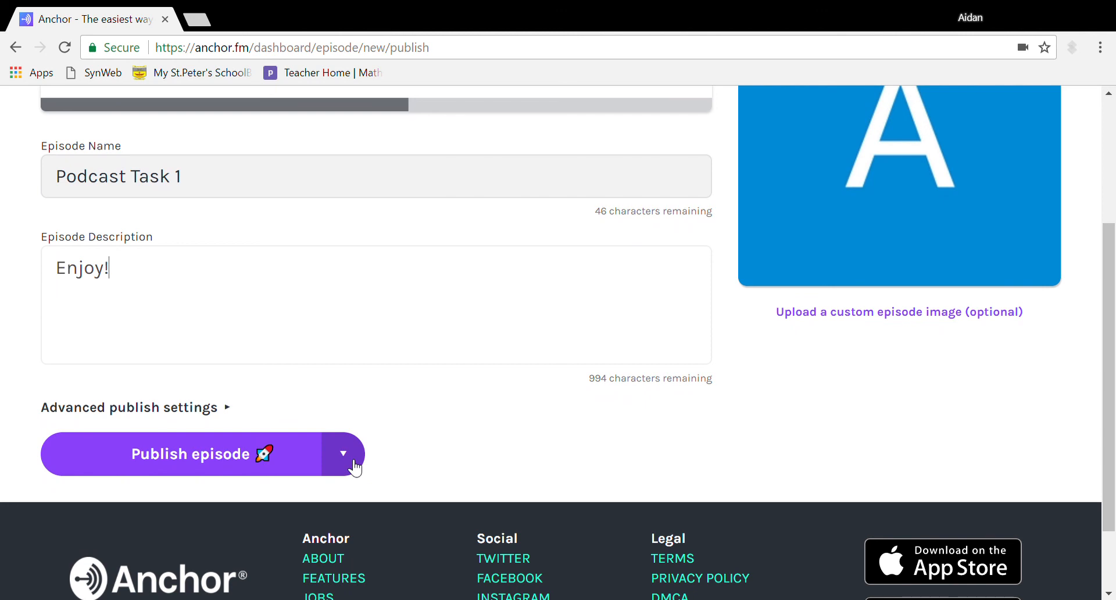
click(346, 460)
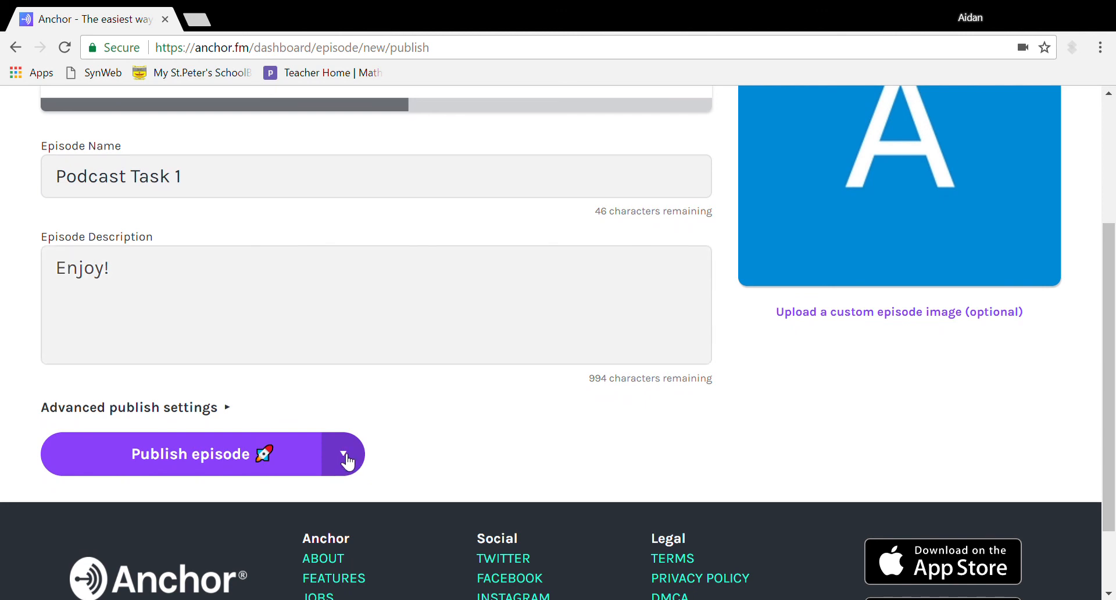
click(433, 456)
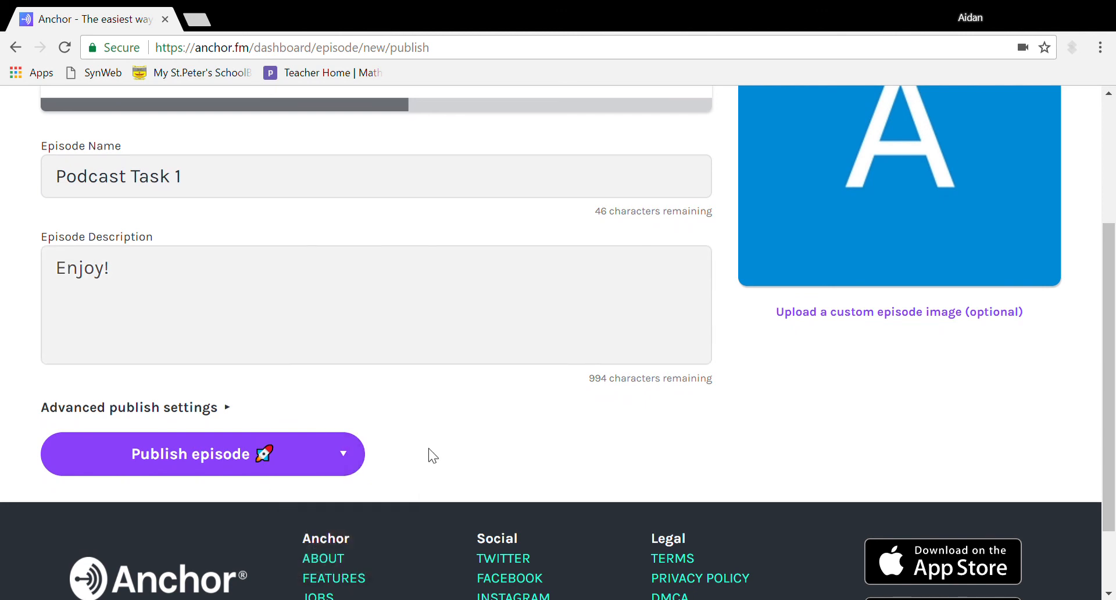
scroll(433, 456, up, 1)
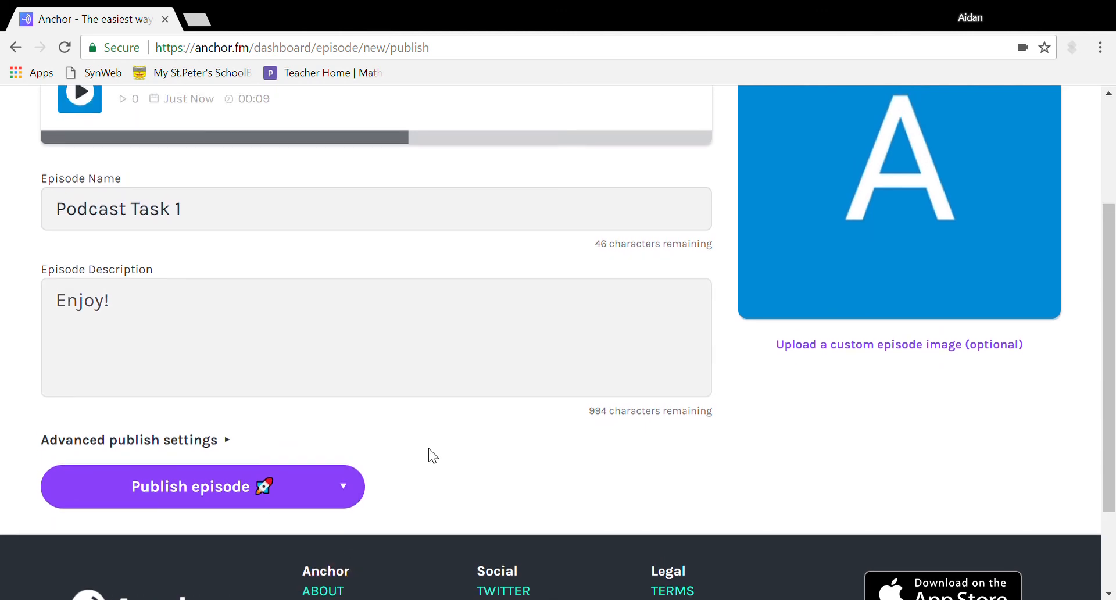
click(219, 503)
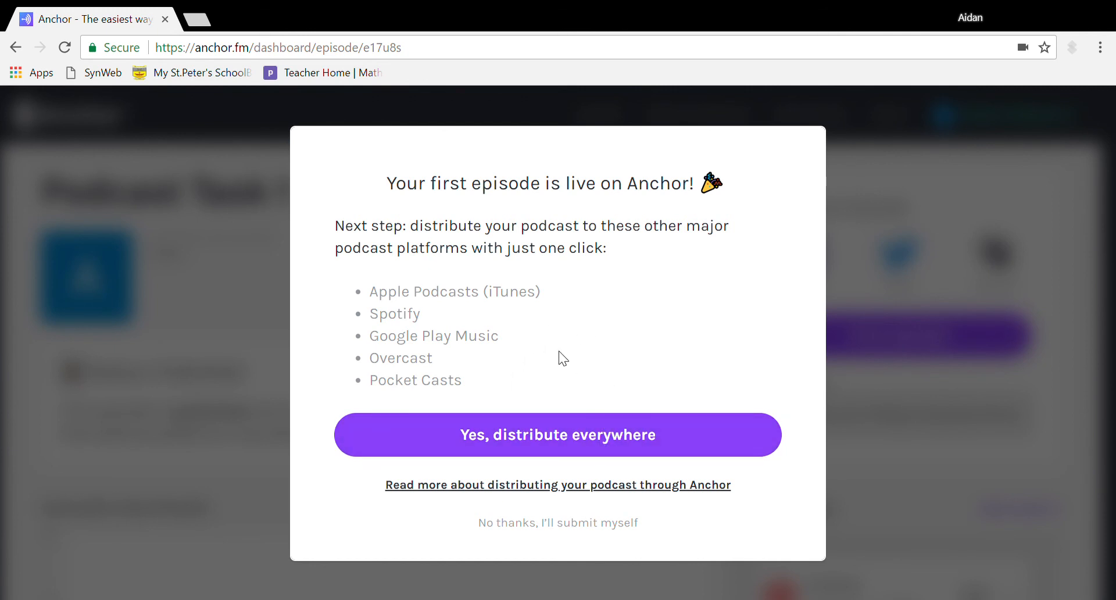
click(554, 523)
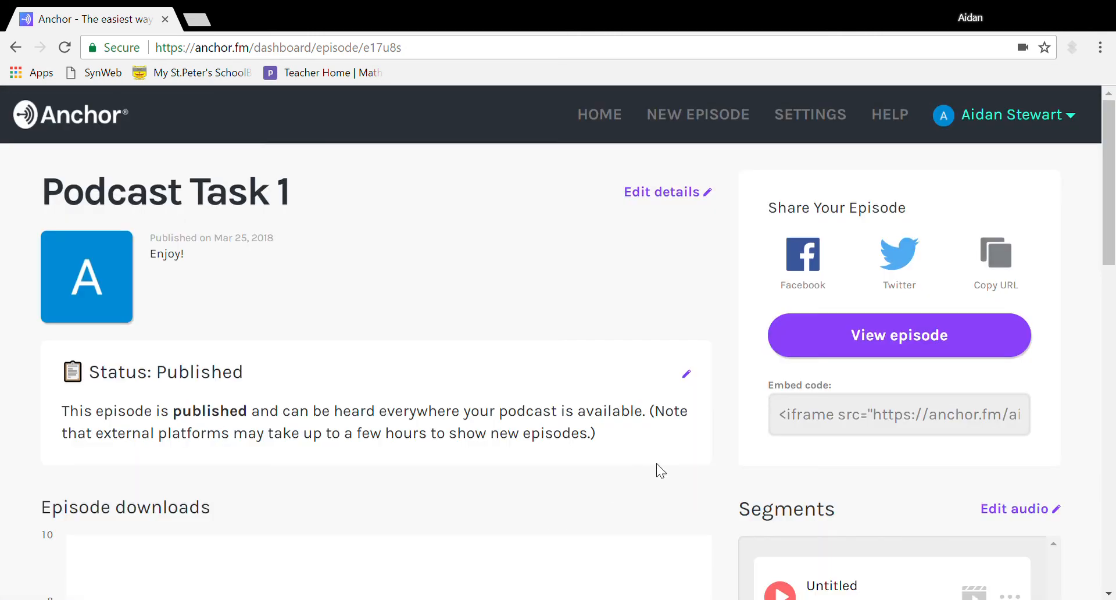
Step: Examine the published episode's page, including its title, download chart, segments and sharing options
drag(303, 179, 42, 196)
click(411, 251)
scroll(1054, 352, down, 4)
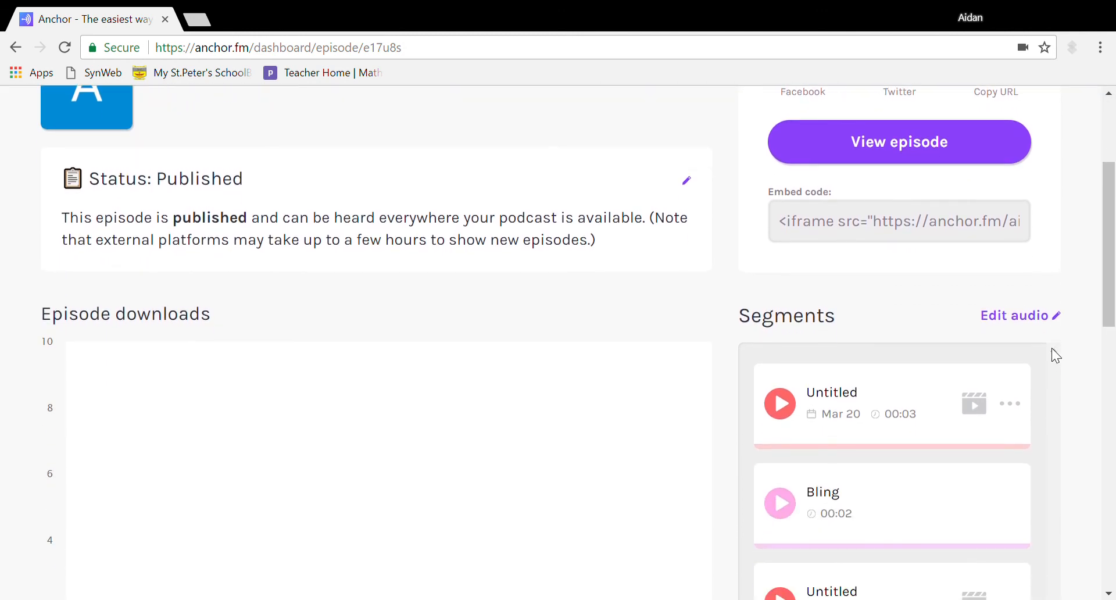
scroll(1052, 349, down, 3)
scroll(1052, 348, down, 5)
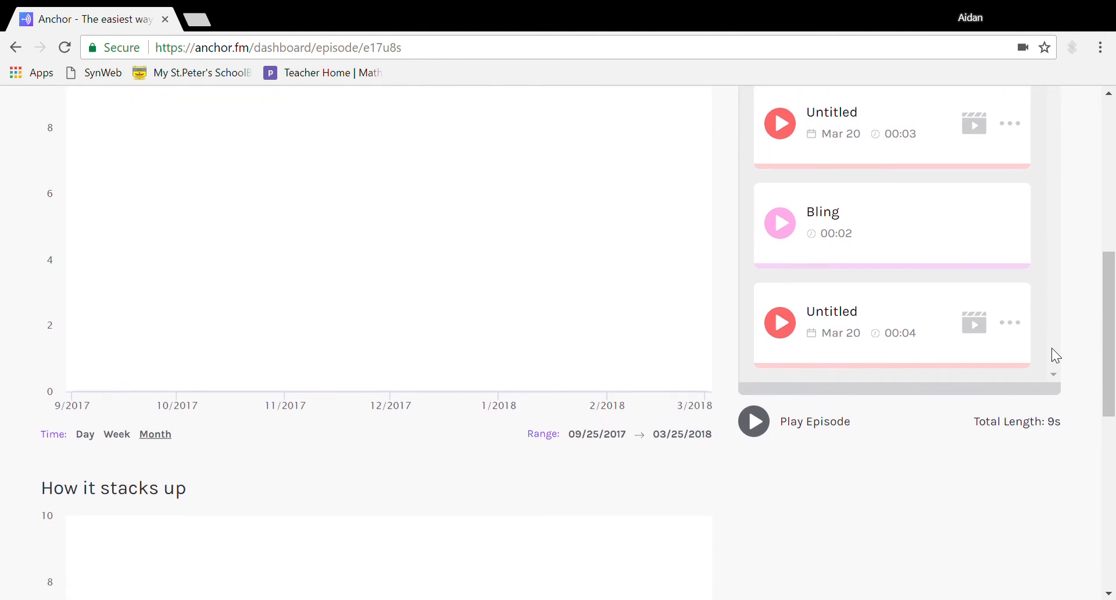
scroll(1052, 348, up, 10)
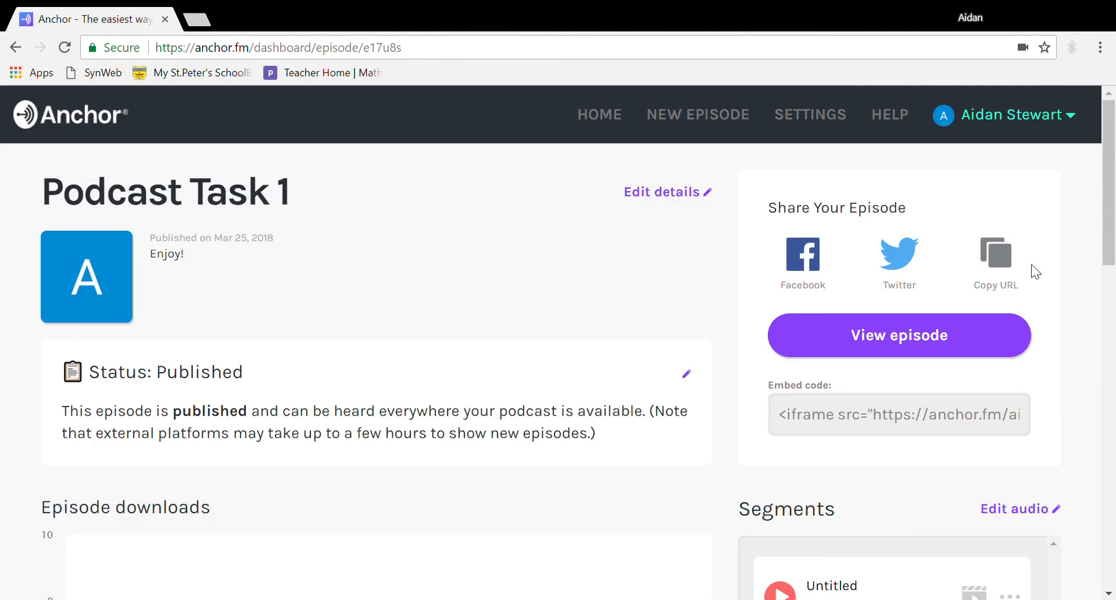